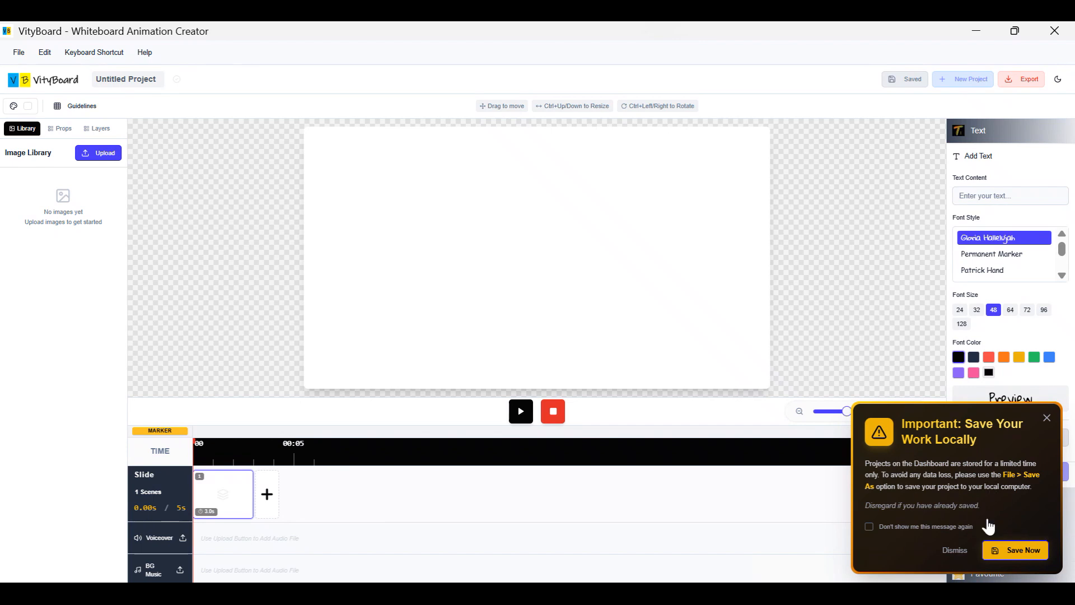
# - Save the project locally in the Downloads folder as "Project Test 1.vboard"
pyautogui.click(1025, 552)
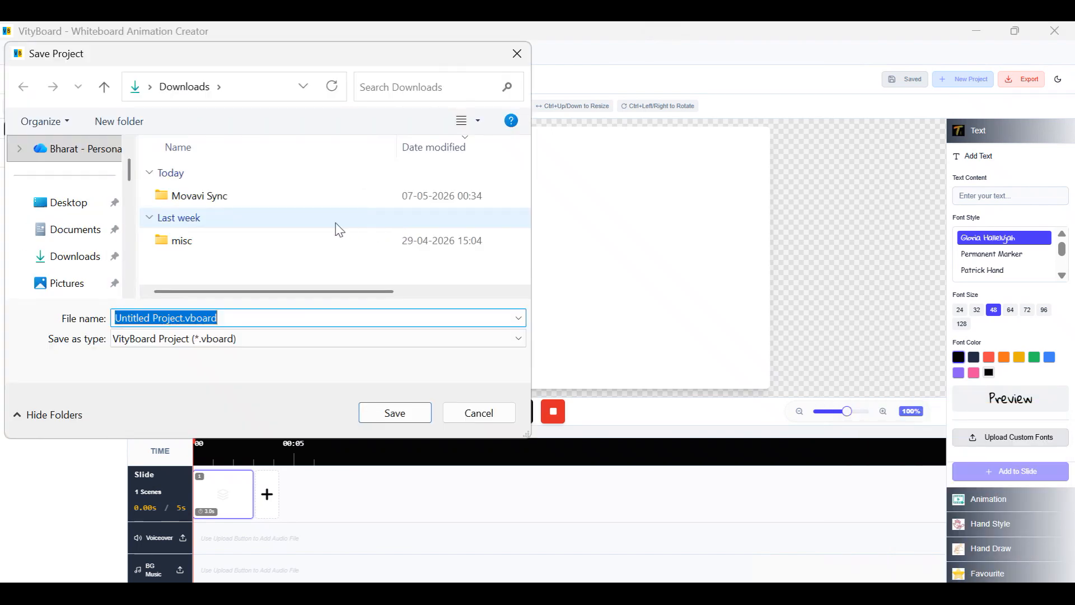
pyautogui.click(241, 322)
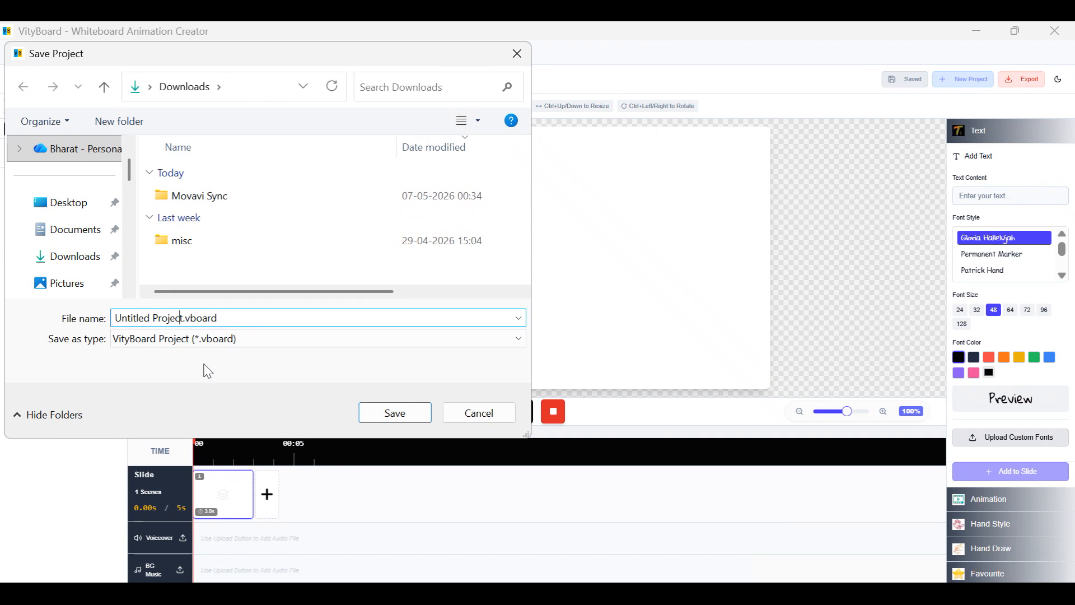
pyautogui.hotkey('shift', 'Home')
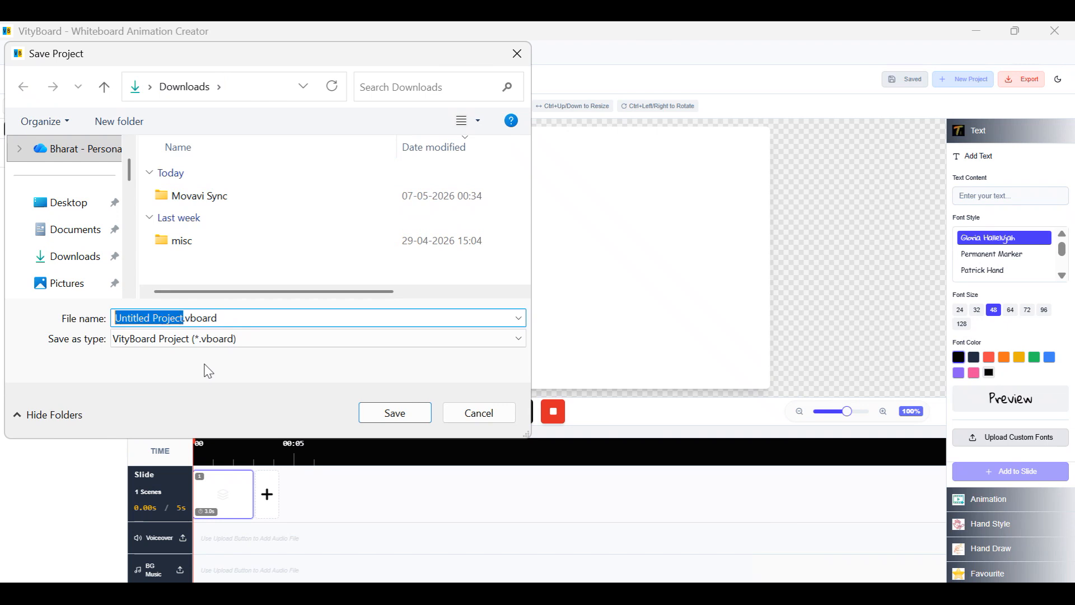
pyautogui.write('Project ')
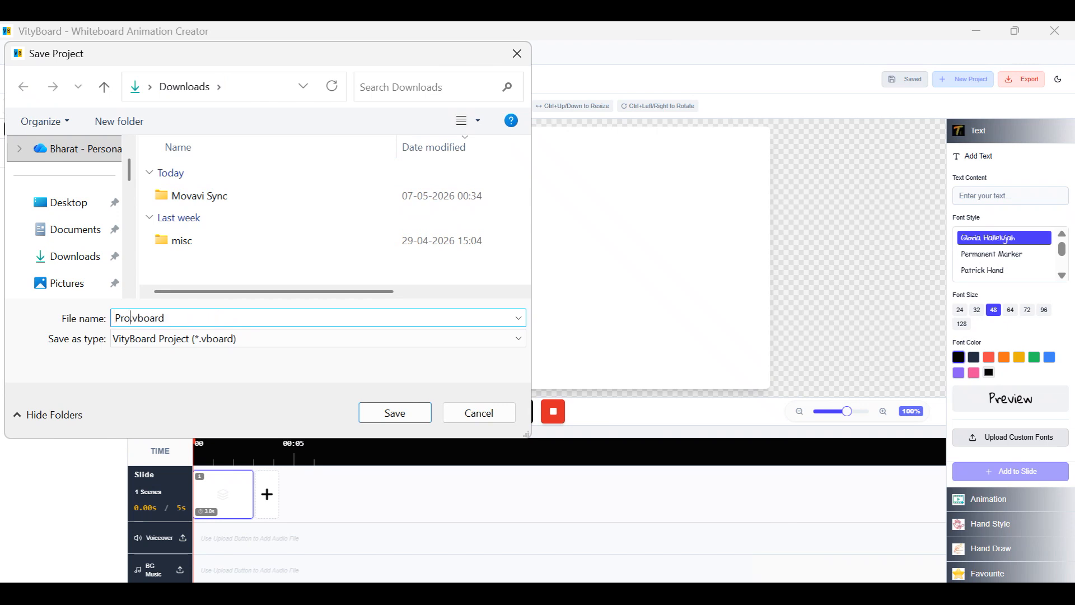
pyautogui.write('Test 1')
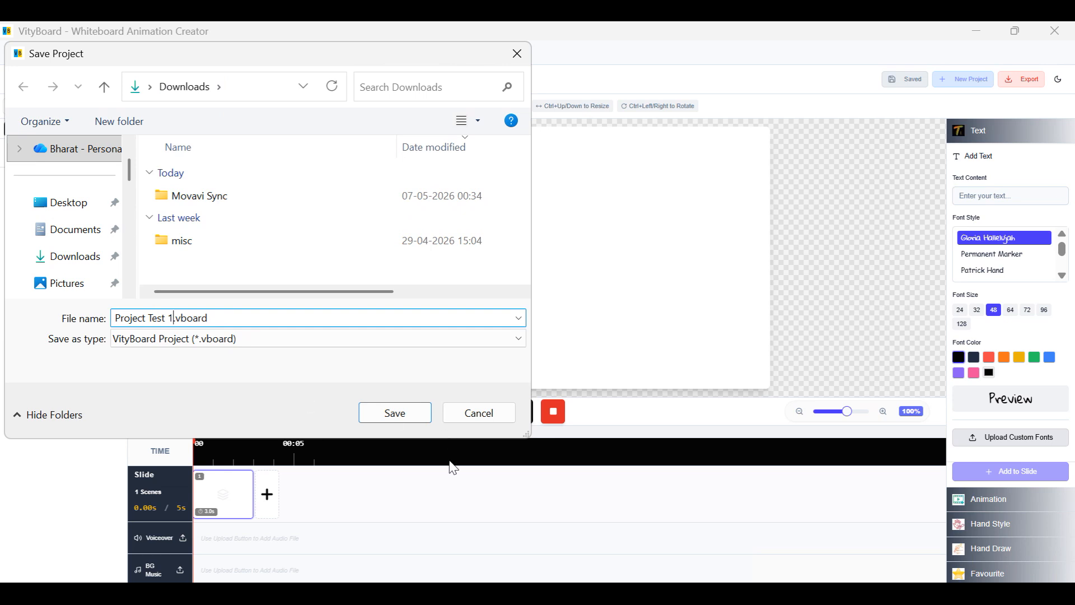
pyautogui.click(390, 420)
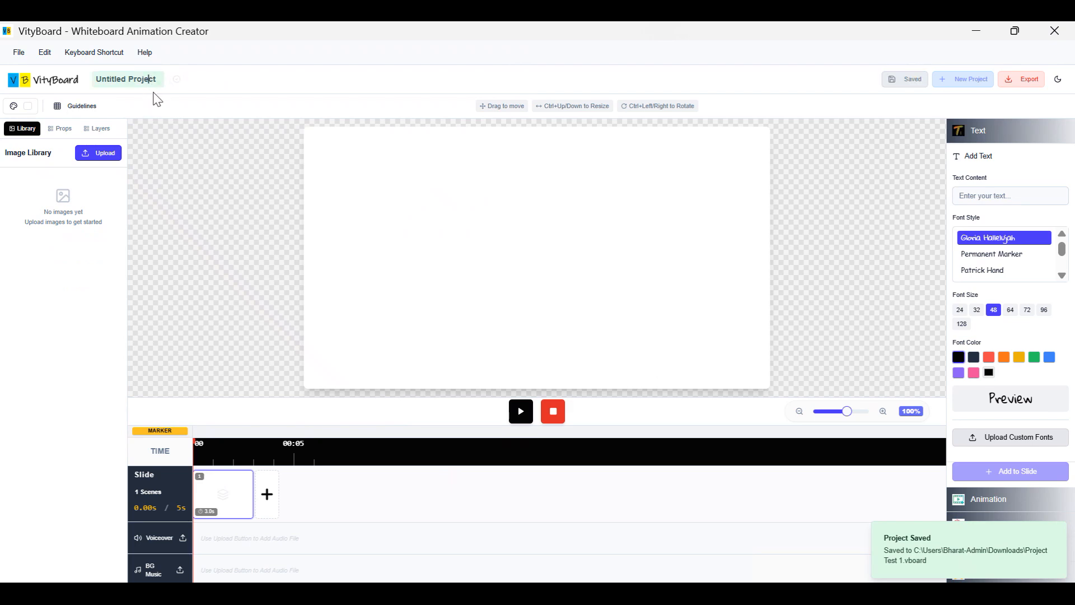
# - Rename the project title to "Project Test 123"
pyautogui.hotkey('ctrl', 'a')
pyautogui.write('P')
pyautogui.press('BackSpace')
# - Upload 3.png and 4.png from the Downloads folder to the image library
pyautogui.click(102, 163)
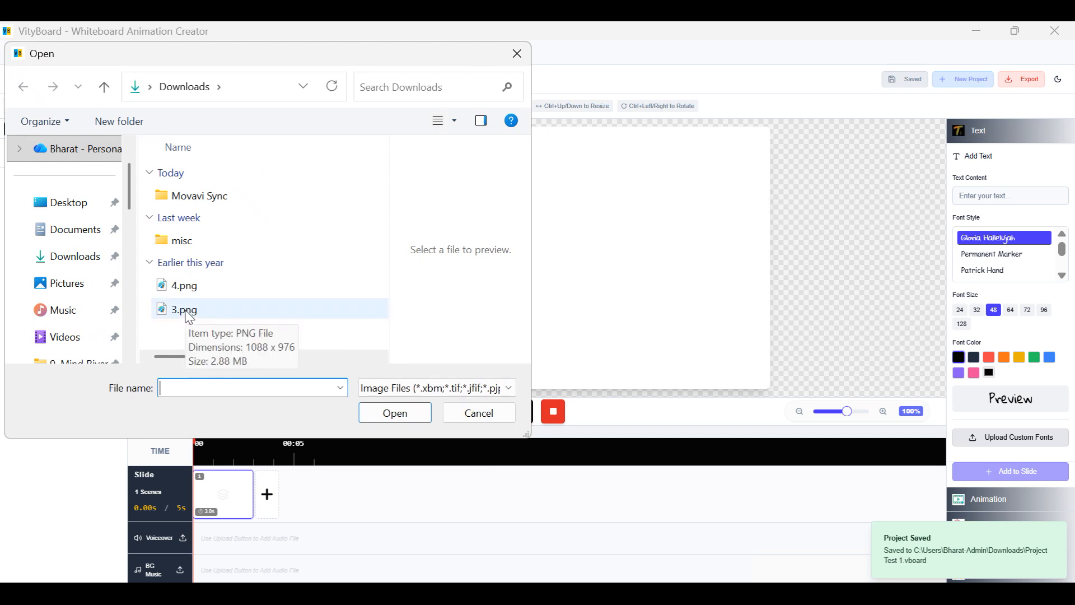
pyautogui.click(192, 293)
pyautogui.keyDown('ctrl'); pyautogui.click(196, 310); pyautogui.keyUp('ctrl')
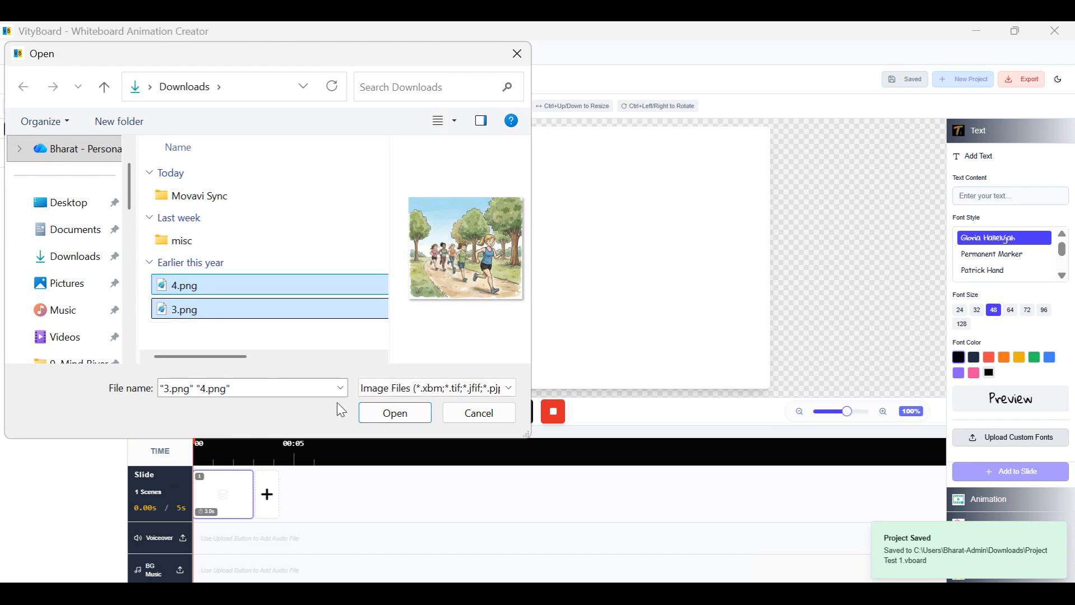
pyautogui.click(394, 413)
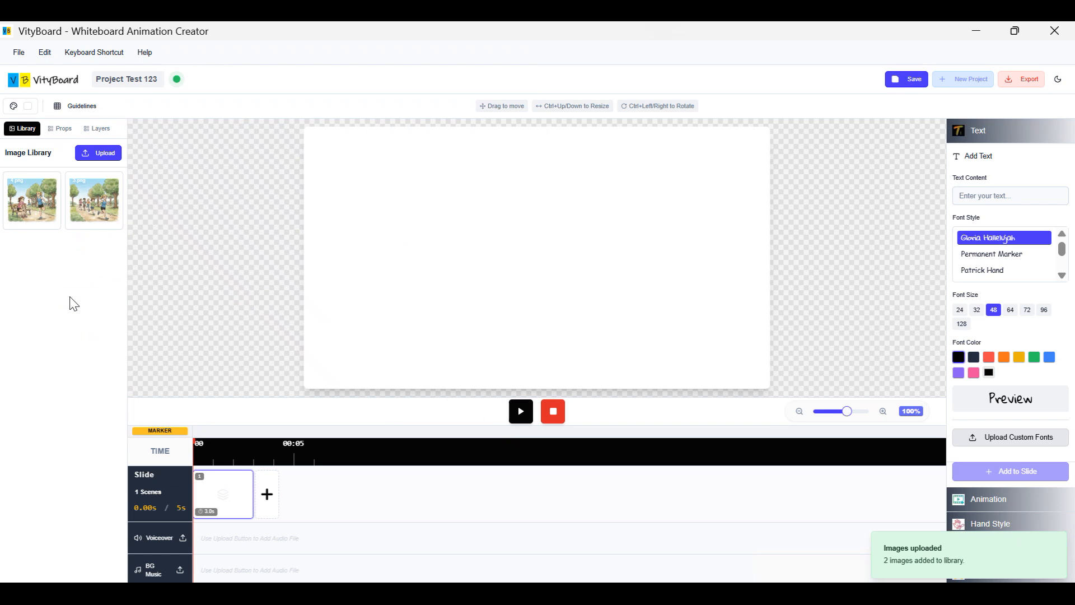
# - Place the park bench image on the first slide and enlarge it near the centre
pyautogui.click(37, 208)
pyautogui.moveTo(577, 293)
pyautogui.mouseDown()
pyautogui.moveTo(621, 320)
pyautogui.moveTo(564, 281)
pyautogui.mouseUp()
pyautogui.moveTo(614, 314); pyautogui.dragTo(638, 339)
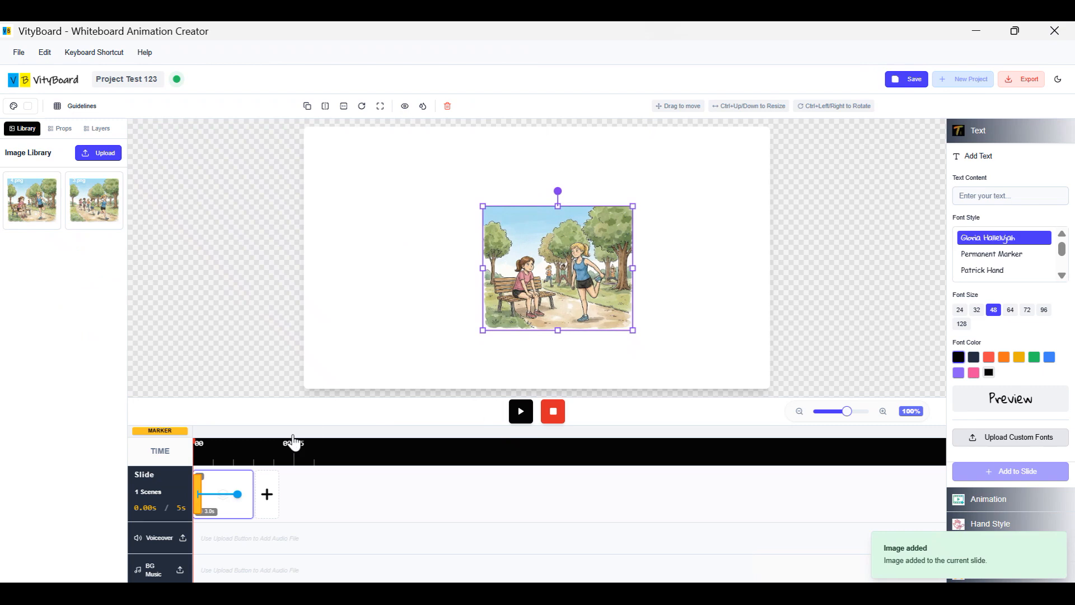
# - Add a second slide, place the image of the runners on it, and enlarge the image
pyautogui.click(273, 501)
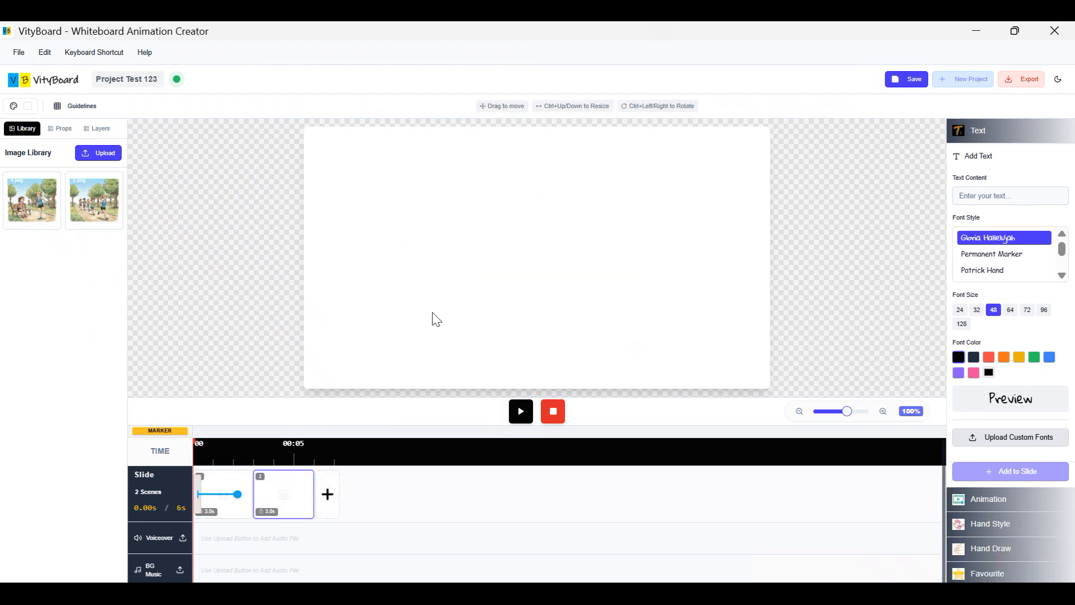
pyautogui.click(92, 205)
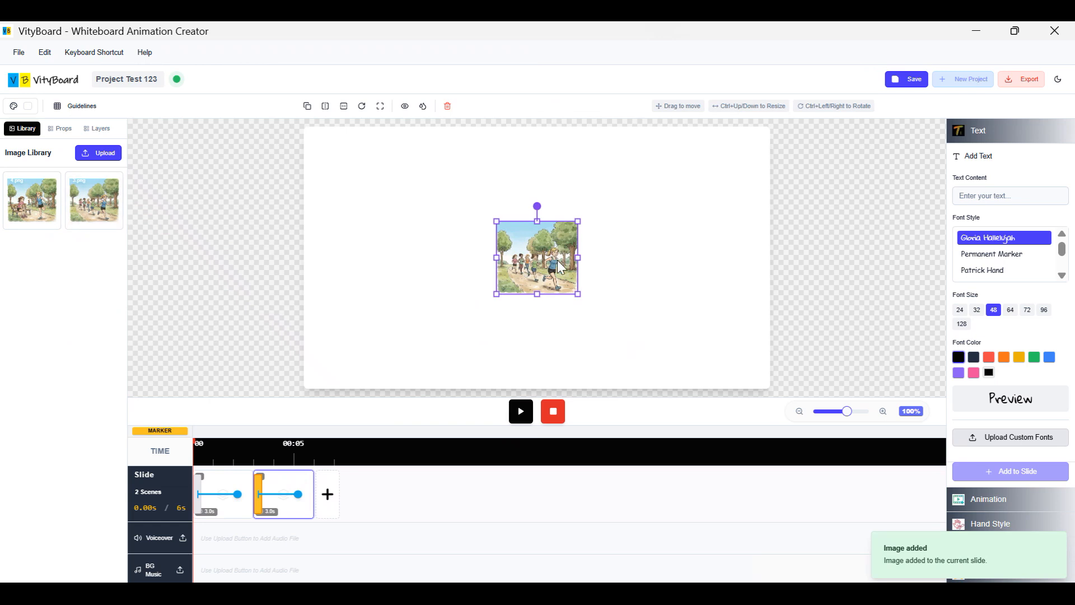
pyautogui.moveTo(558, 256); pyautogui.dragTo(491, 196)
pyautogui.moveTo(509, 236); pyautogui.dragTo(598, 311)
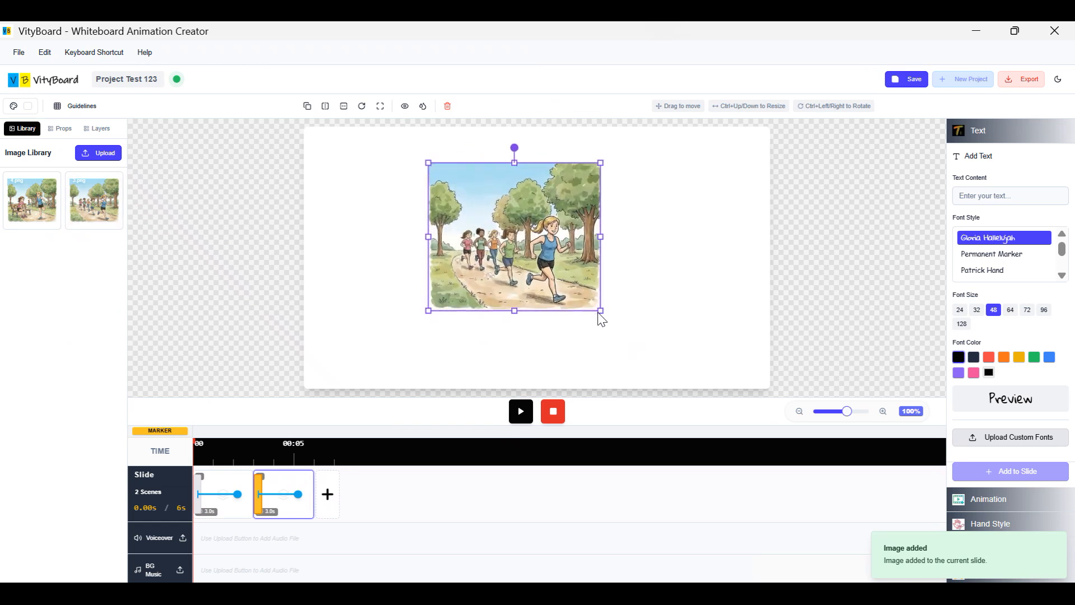
pyautogui.click(624, 348)
# - Add a third slide and insert the code laptop prop from Technology & IT, Coding & Programming, enlarged near the centre
pyautogui.click(327, 494)
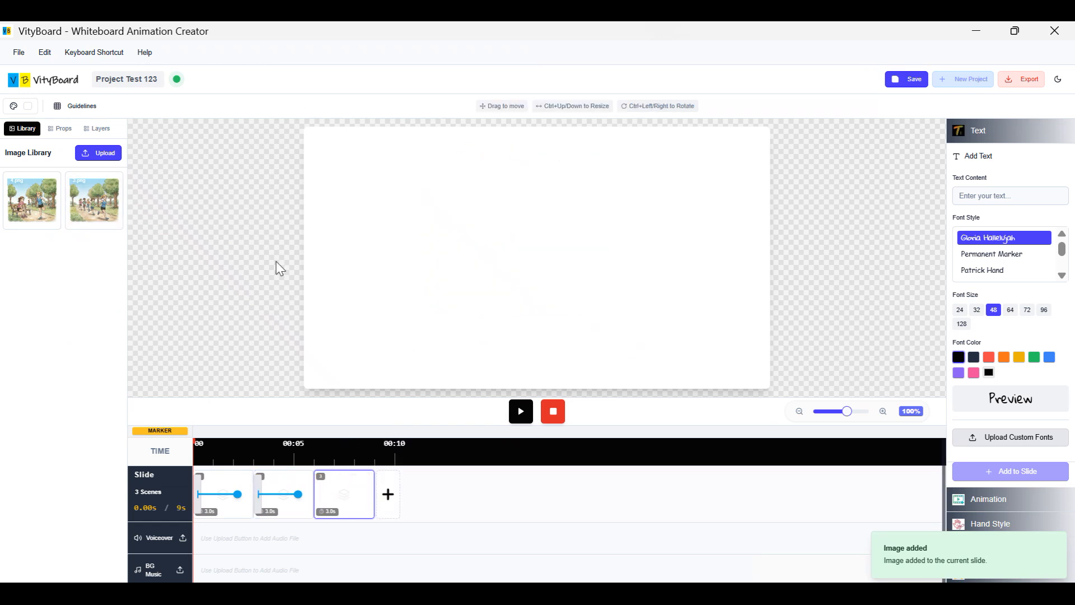
pyautogui.click(61, 130)
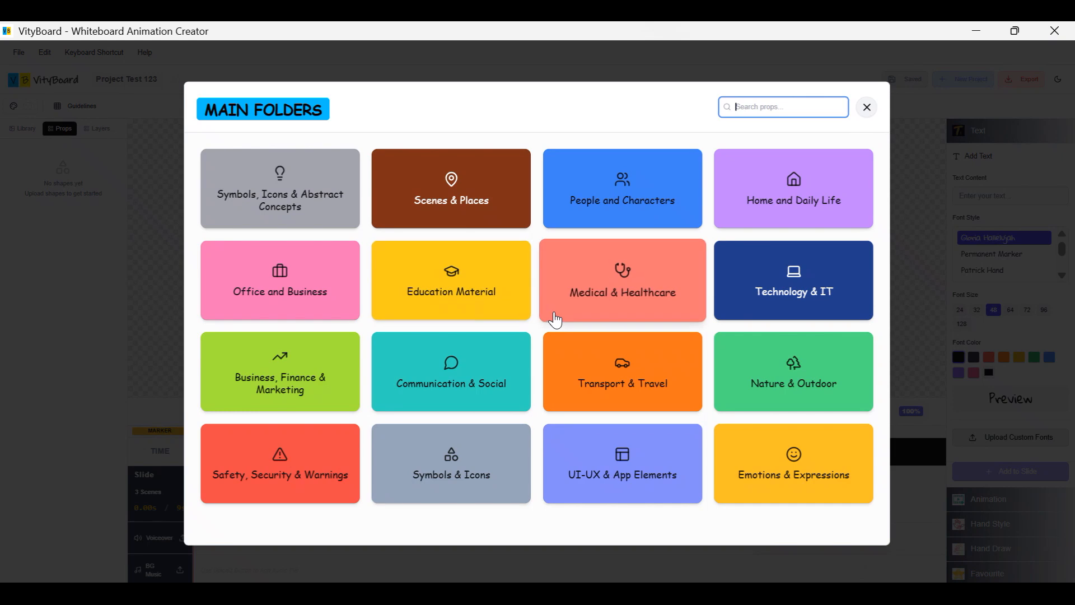
pyautogui.click(784, 291)
pyautogui.click(538, 218)
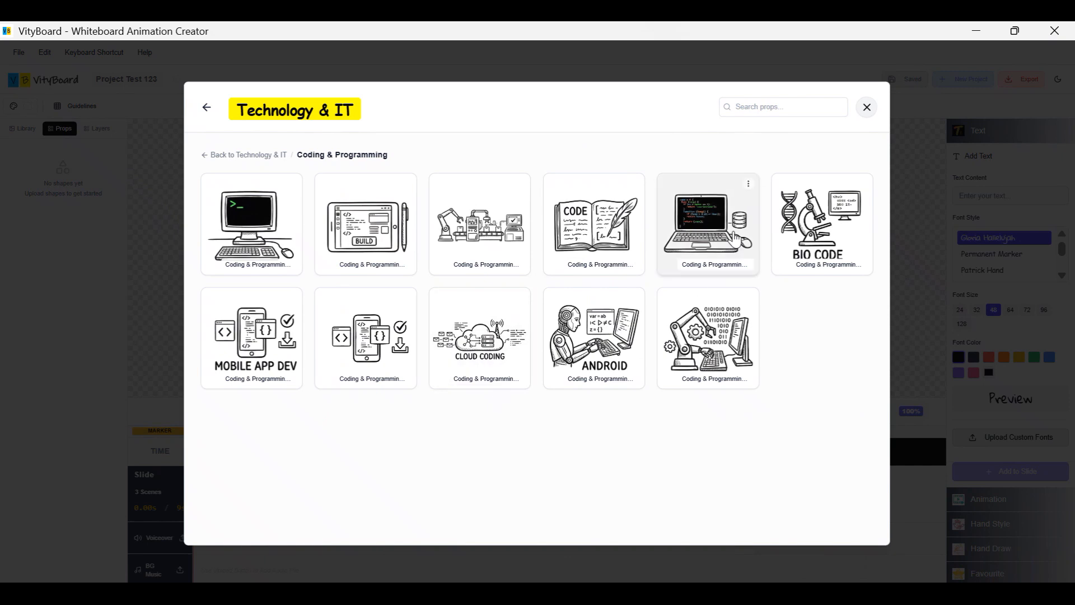
pyautogui.click(734, 238)
pyautogui.click(868, 110)
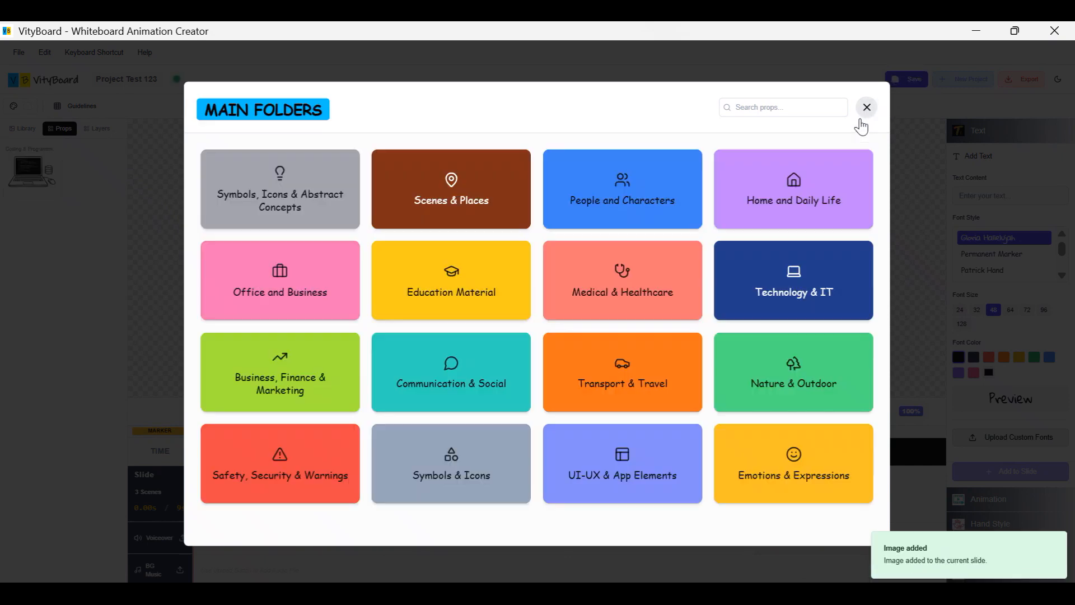
pyautogui.moveTo(589, 298); pyautogui.dragTo(543, 254)
pyautogui.click(643, 248)
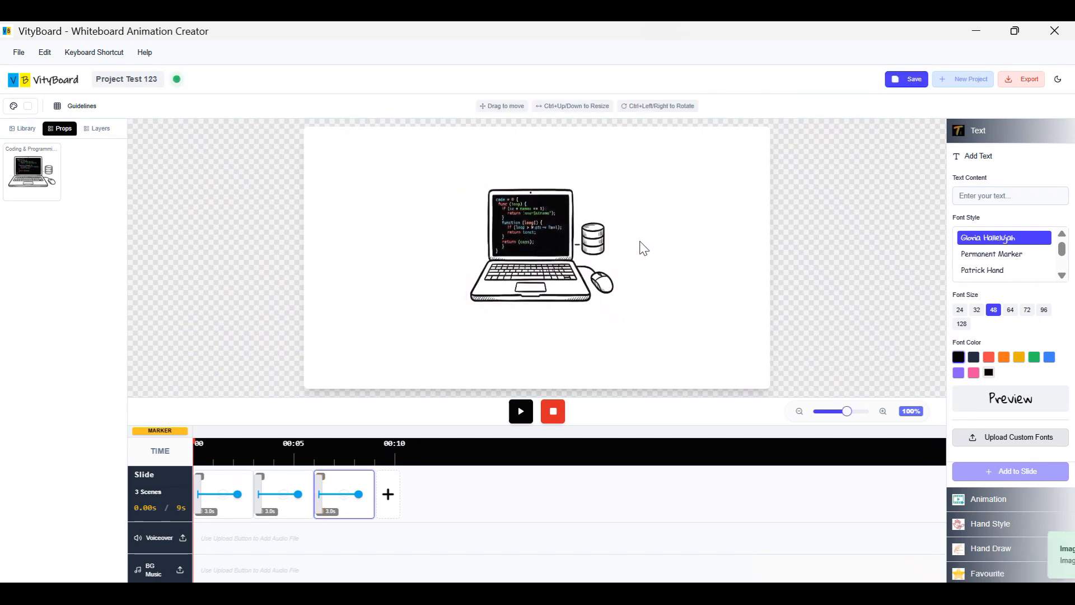
# - Duplicate the first slide, then enlarge and reposition the park bench image on the copy
pyautogui.click(233, 478)
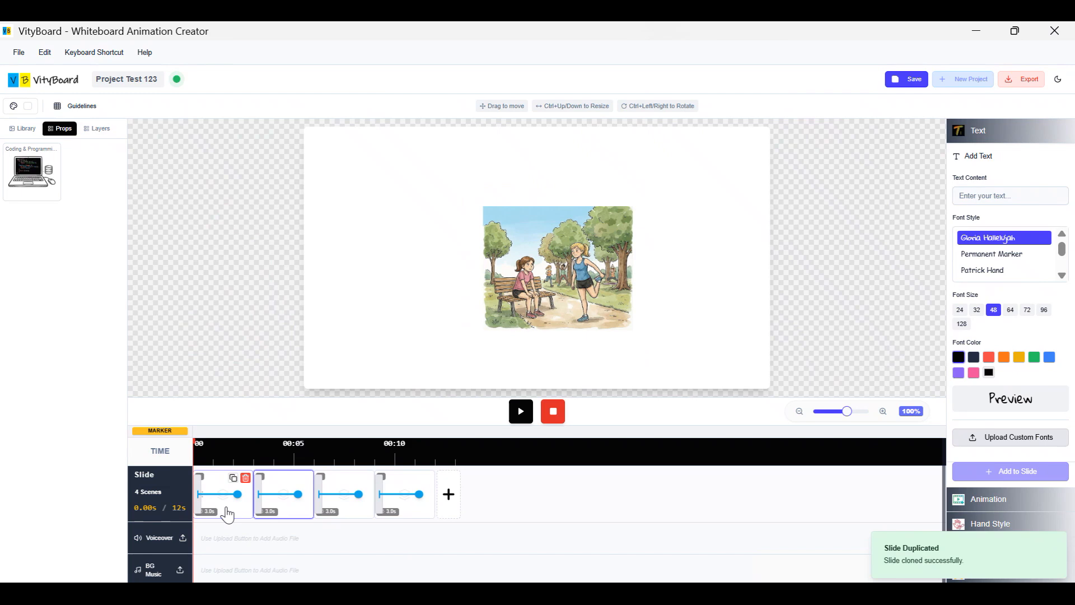
pyautogui.click(540, 281)
pyautogui.moveTo(595, 291); pyautogui.dragTo(627, 313)
pyautogui.moveTo(576, 255); pyautogui.dragTo(585, 267)
pyautogui.click(639, 268)
pyautogui.click(632, 275)
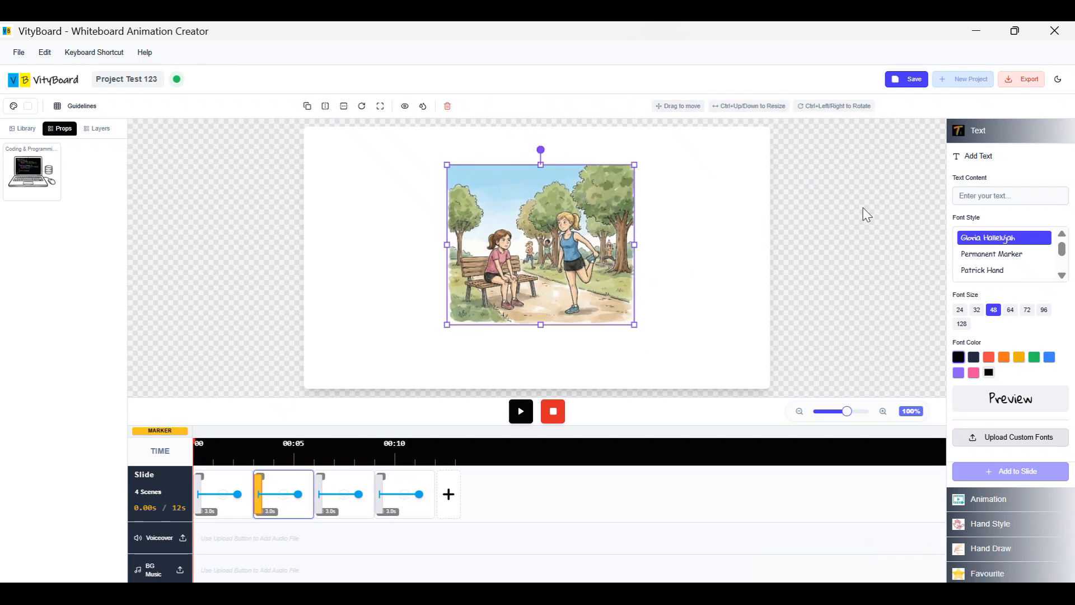
# - Apply the Sketch animation to the park bench image on the duplicated slide
pyautogui.click(991, 133)
pyautogui.click(995, 158)
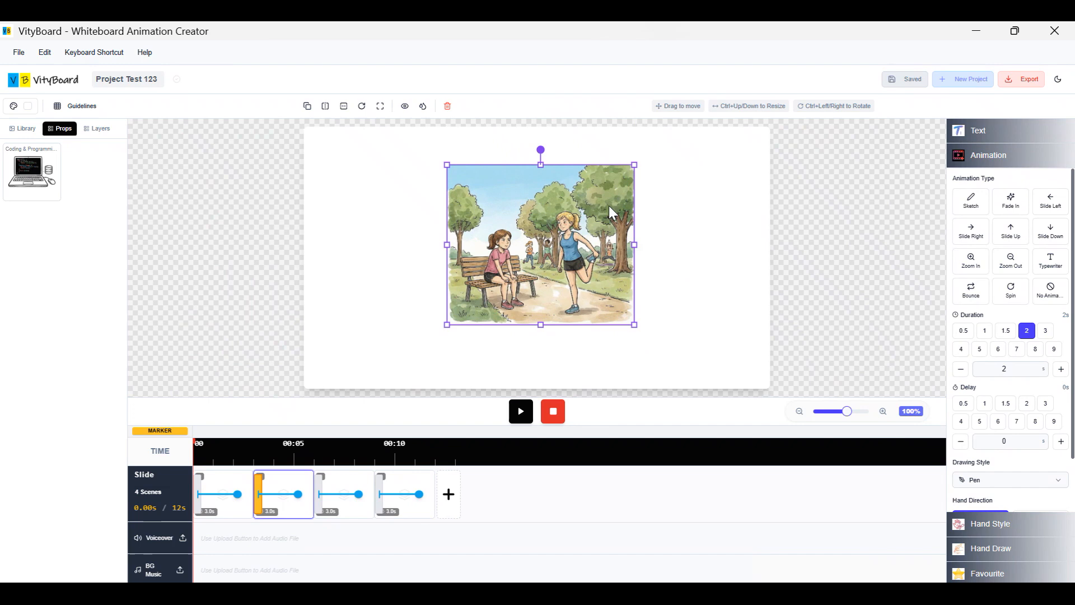
pyautogui.click(967, 209)
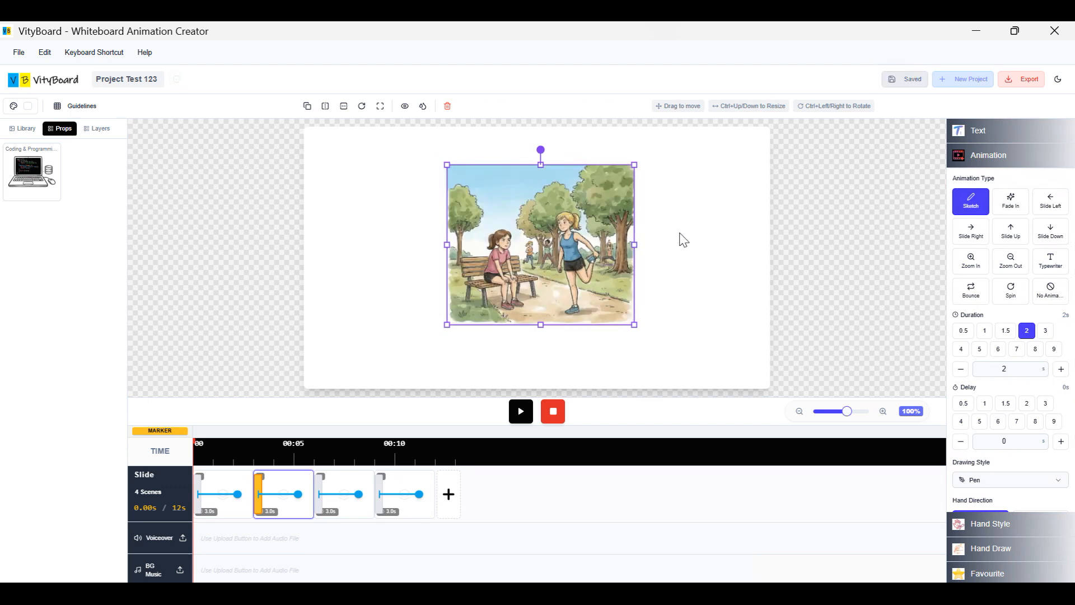
# - Set the sketched park bench image's hand style to the Male White hand
pyautogui.click(1016, 160)
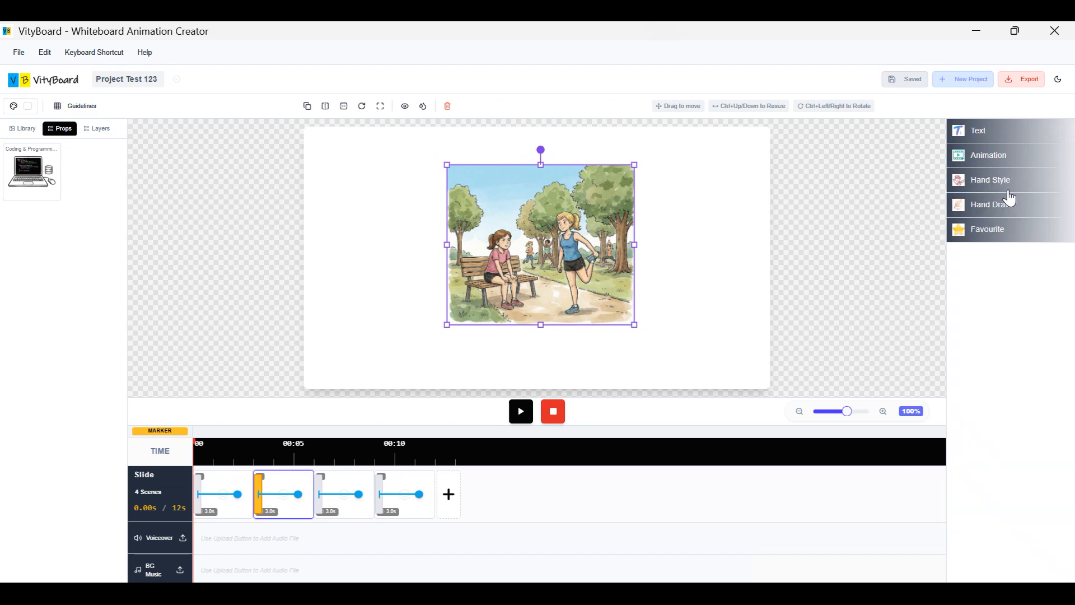
pyautogui.click(1010, 190)
pyautogui.click(1010, 189)
pyautogui.click(1002, 184)
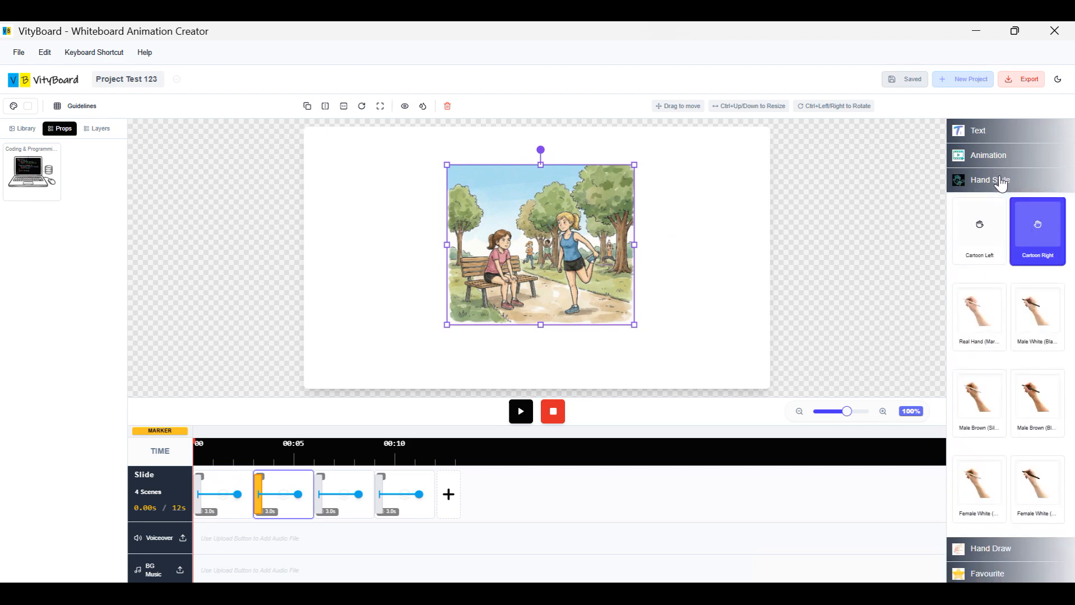
pyautogui.click(1037, 323)
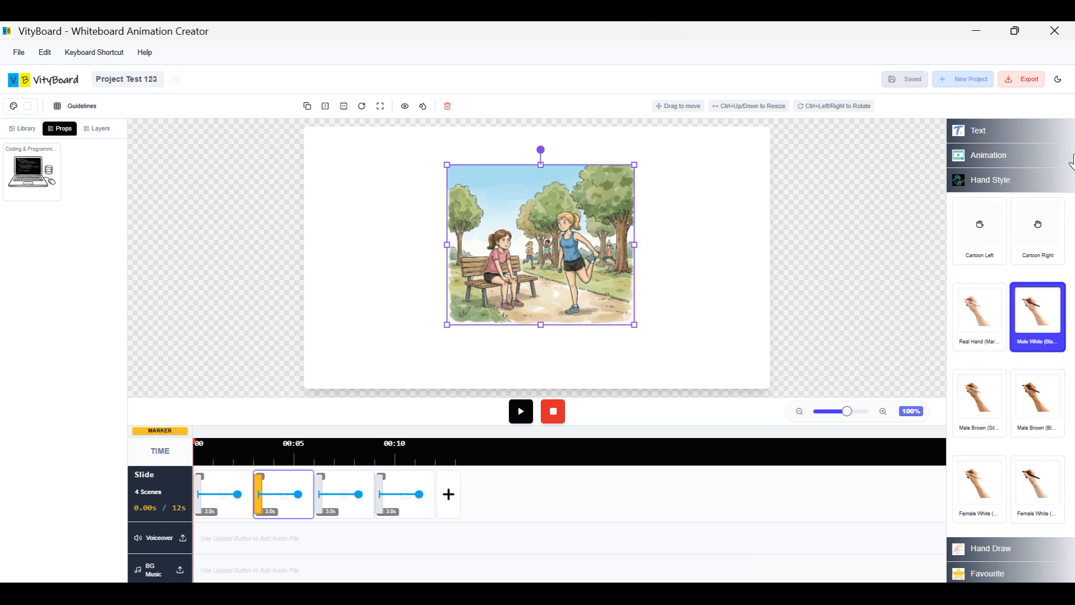
pyautogui.click(1020, 182)
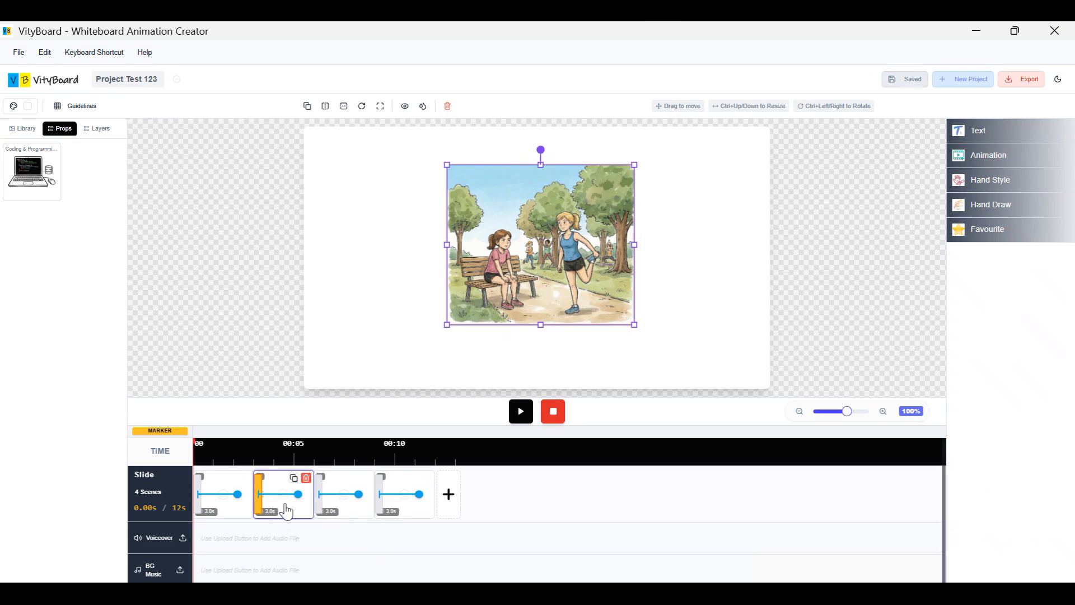
# - Move the first slide's park bench image slightly up and apply the Fade In animation to it
pyautogui.click(221, 510)
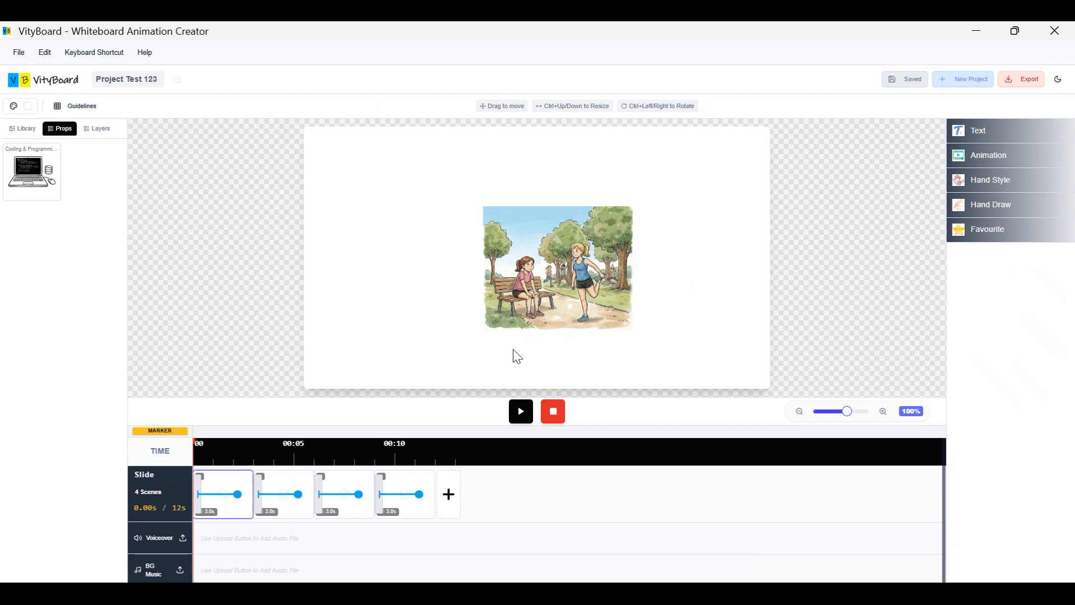
pyautogui.click(543, 283)
pyautogui.moveTo(582, 274); pyautogui.dragTo(582, 260)
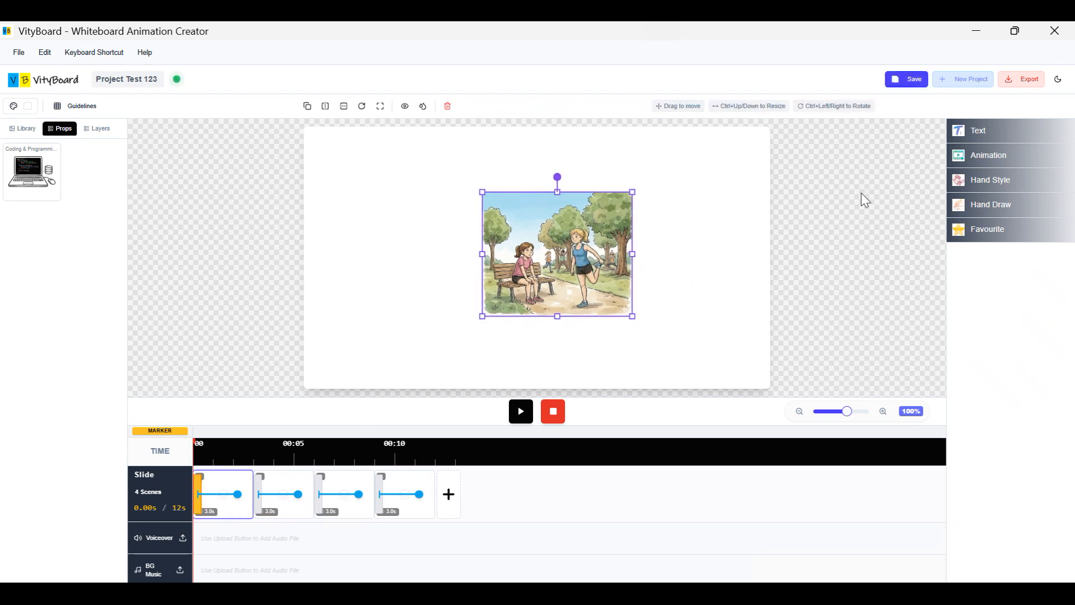
pyautogui.click(989, 154)
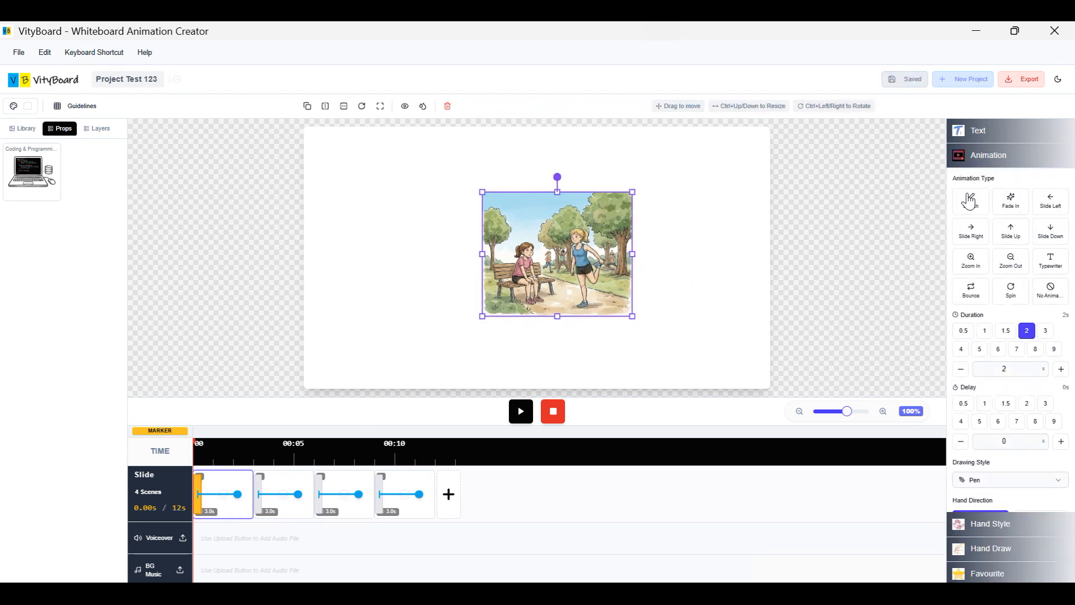
pyautogui.click(1012, 211)
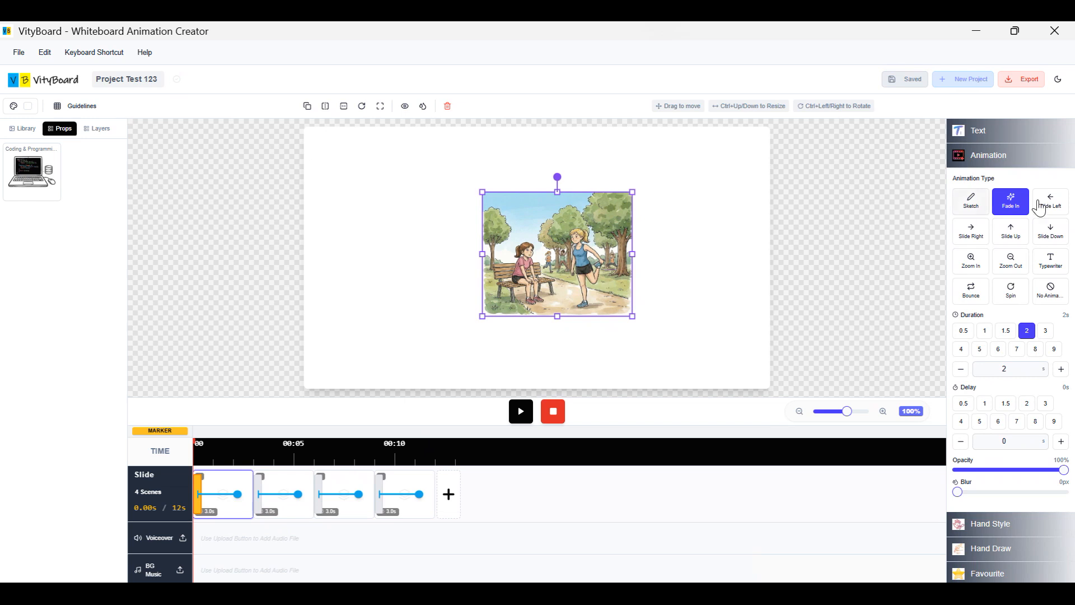
pyautogui.click(1027, 162)
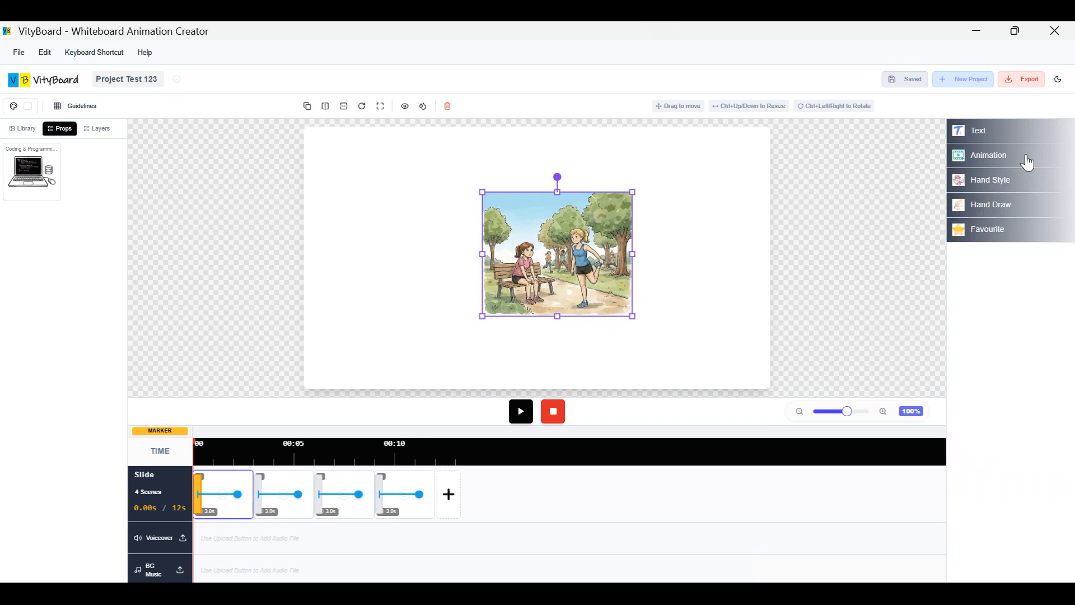
# - Check the hand style options for the first slide's image, and view the animation settings of the second slide's image
pyautogui.click(1011, 187)
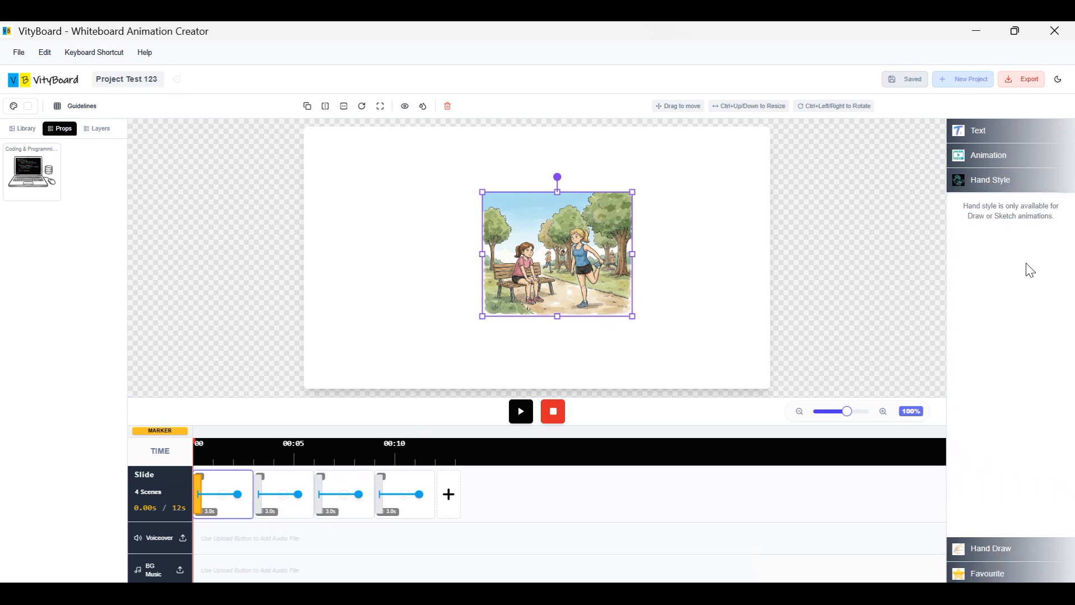
pyautogui.click(1011, 187)
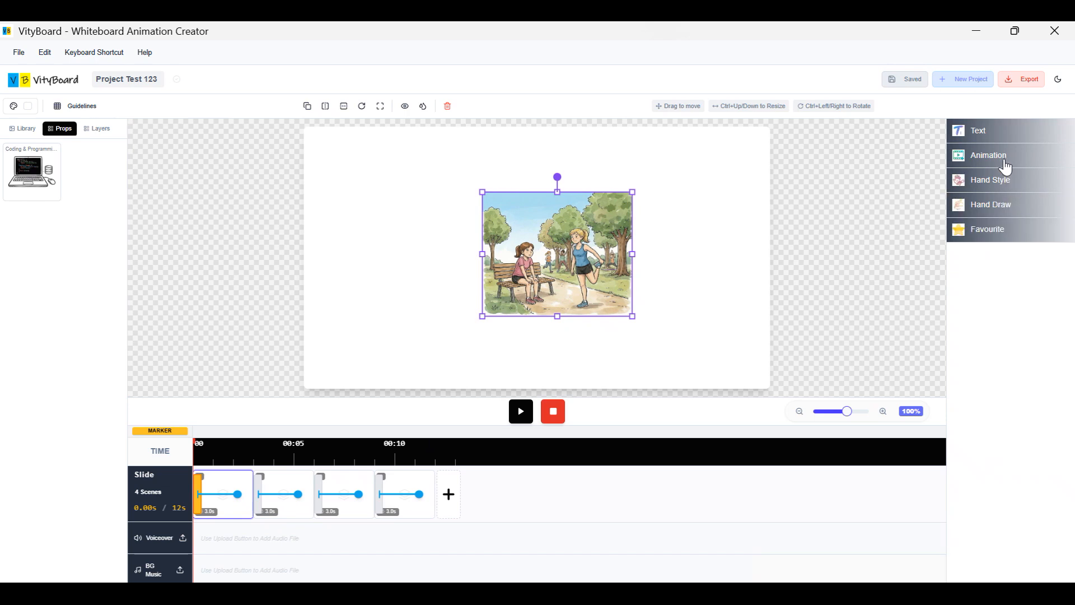
pyautogui.click(1005, 162)
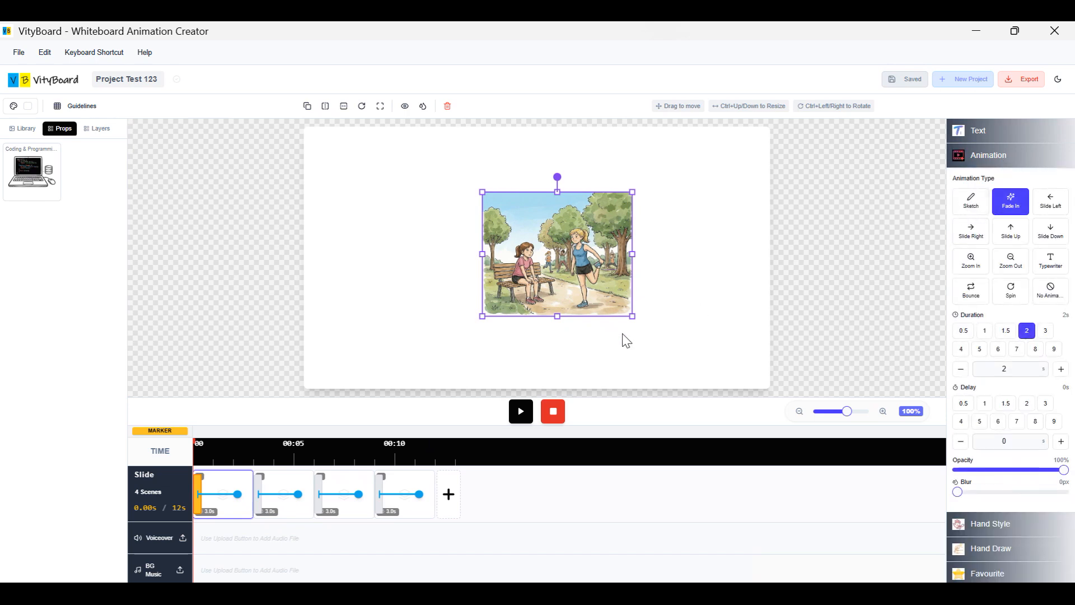
pyautogui.click(271, 506)
pyautogui.click(532, 269)
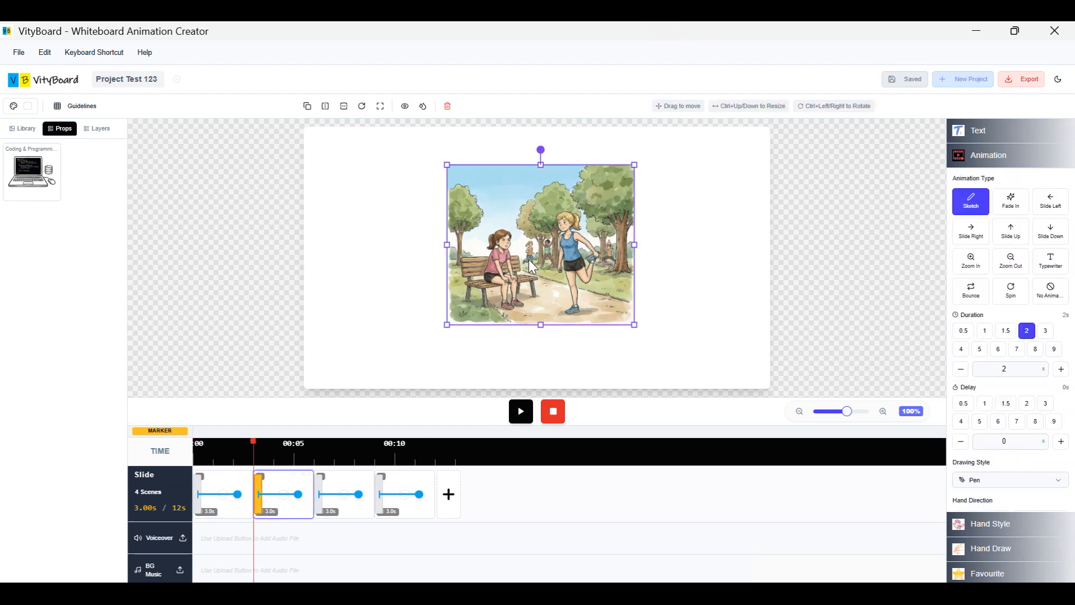
# - Apply the Bounce animation to the running group image on the third slide
pyautogui.click(356, 506)
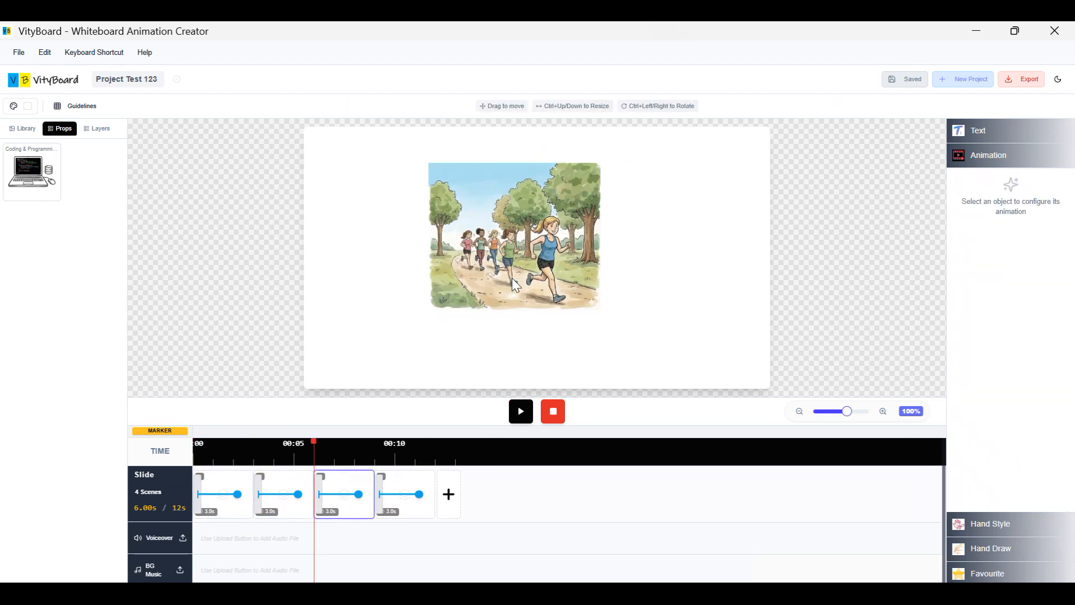
pyautogui.click(538, 252)
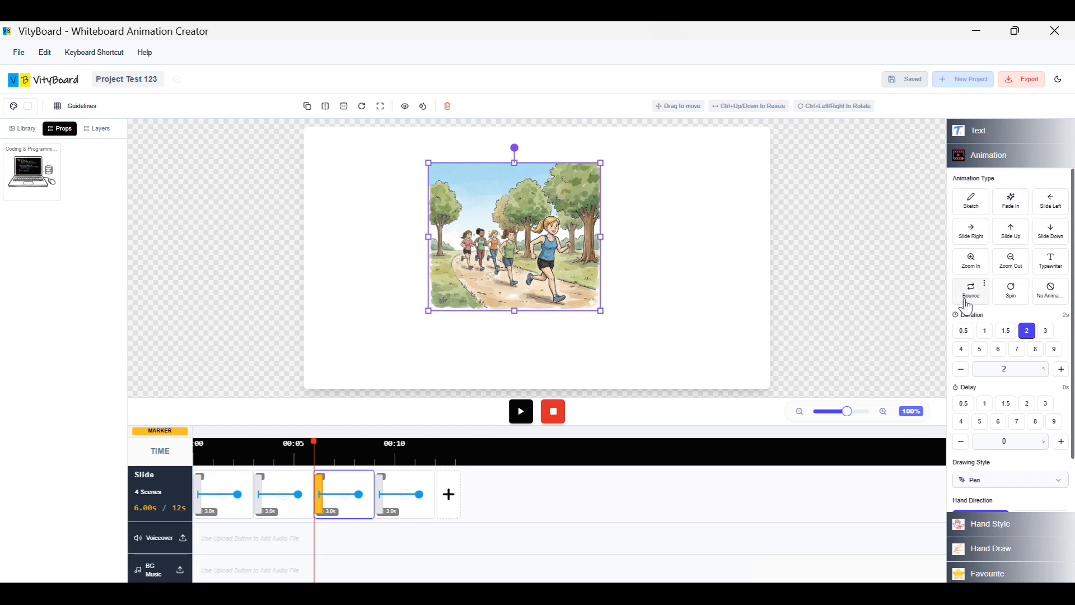
pyautogui.click(971, 300)
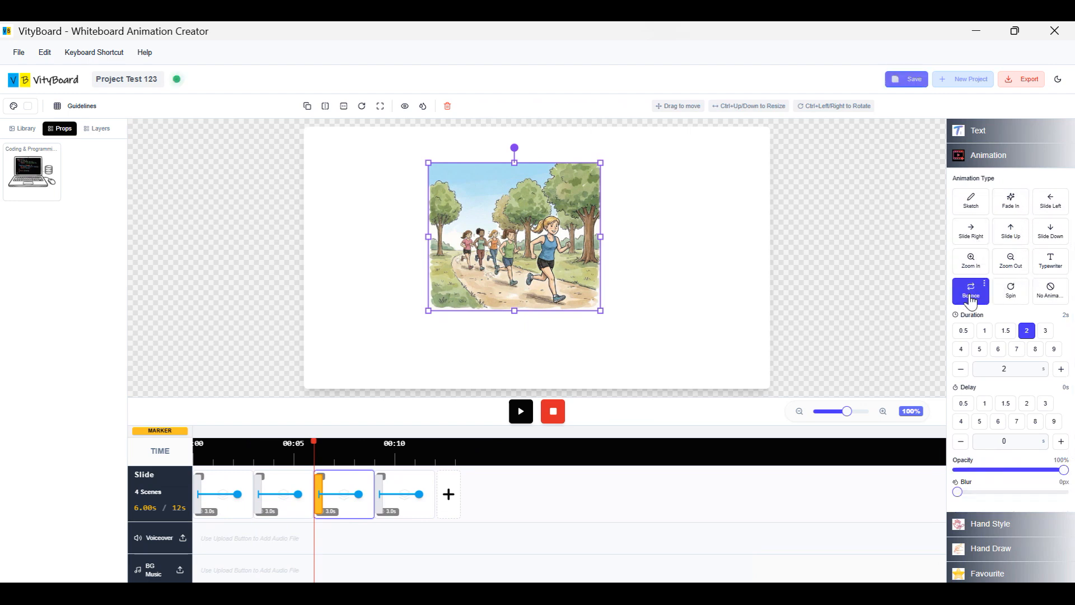
# - Apply the Sketch animation to the laptop prop on the fourth slide
pyautogui.click(401, 505)
pyautogui.click(546, 279)
pyautogui.click(987, 162)
pyautogui.click(987, 162)
pyautogui.click(971, 203)
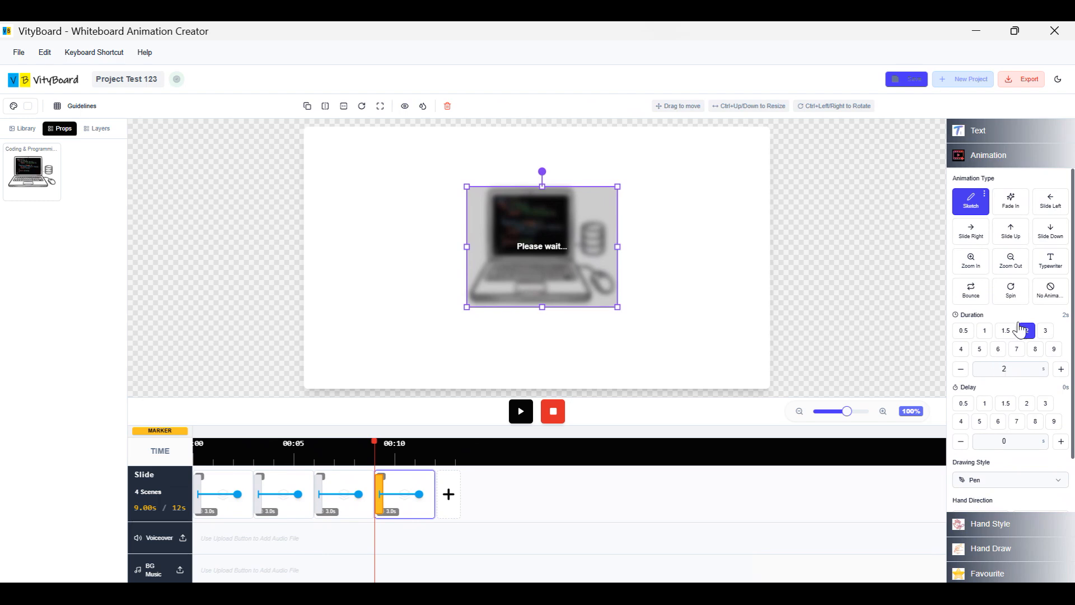
# - Set the laptop prop's hand style to the Male White hand and deselect the prop
pyautogui.click(1013, 160)
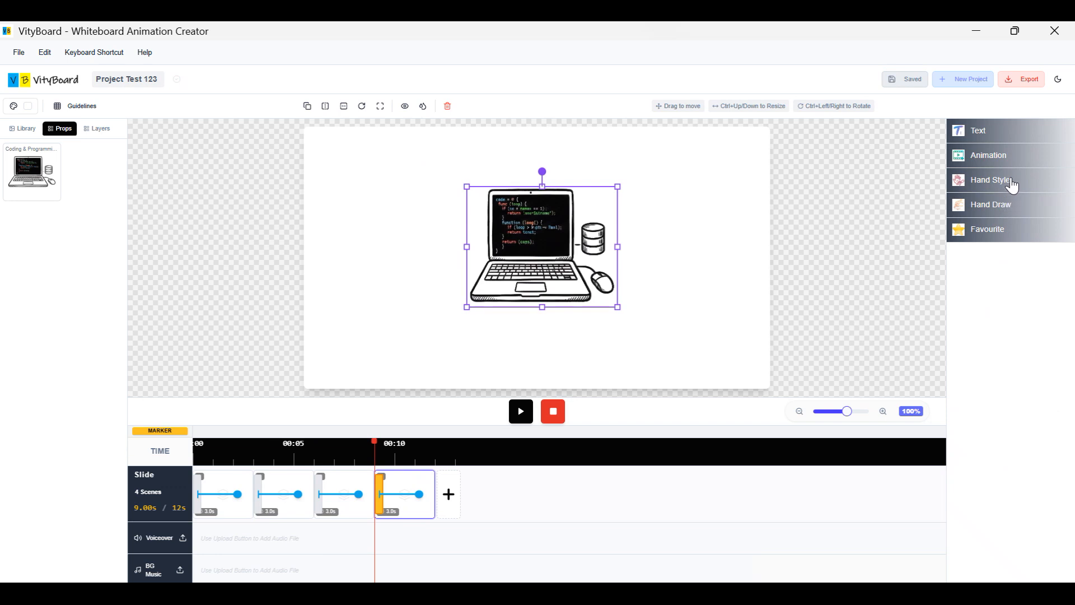
pyautogui.click(1010, 182)
pyautogui.click(1034, 314)
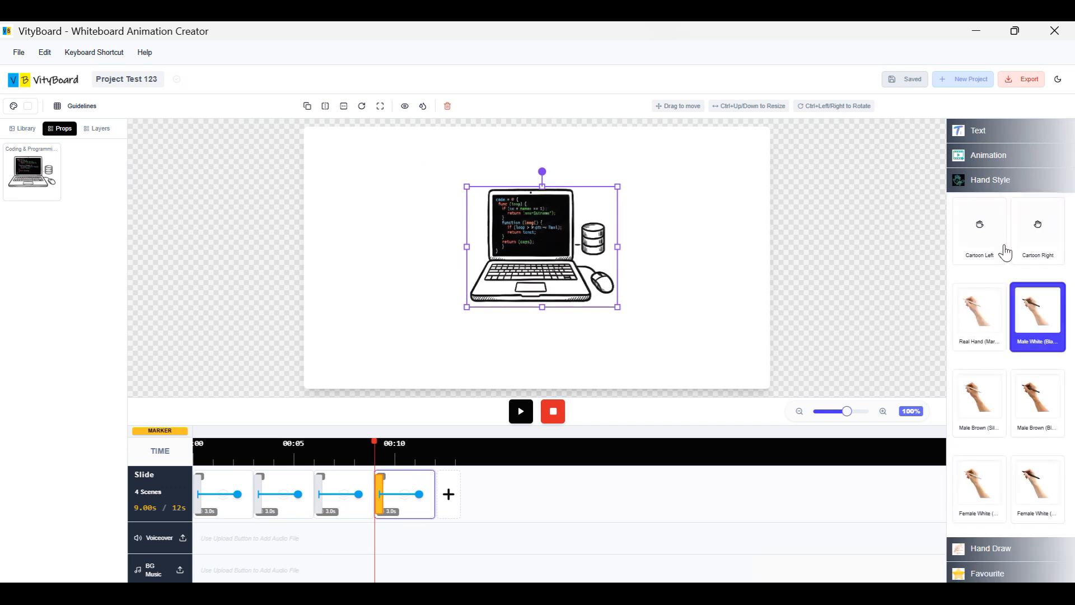
pyautogui.click(665, 231)
# - Play the whole animation starting from the first slide
pyautogui.click(214, 494)
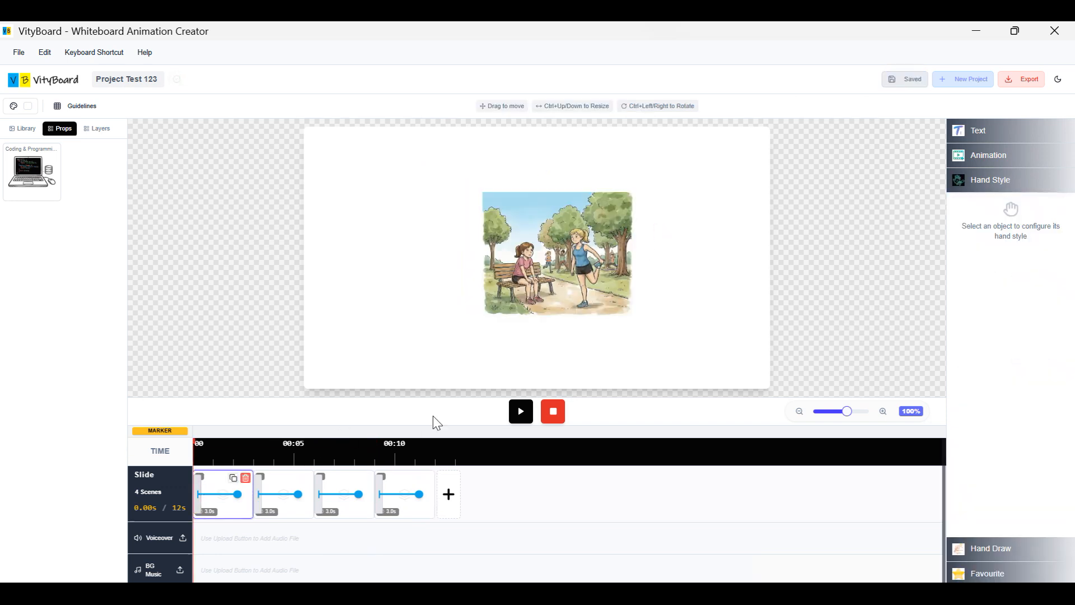
pyautogui.click(516, 413)
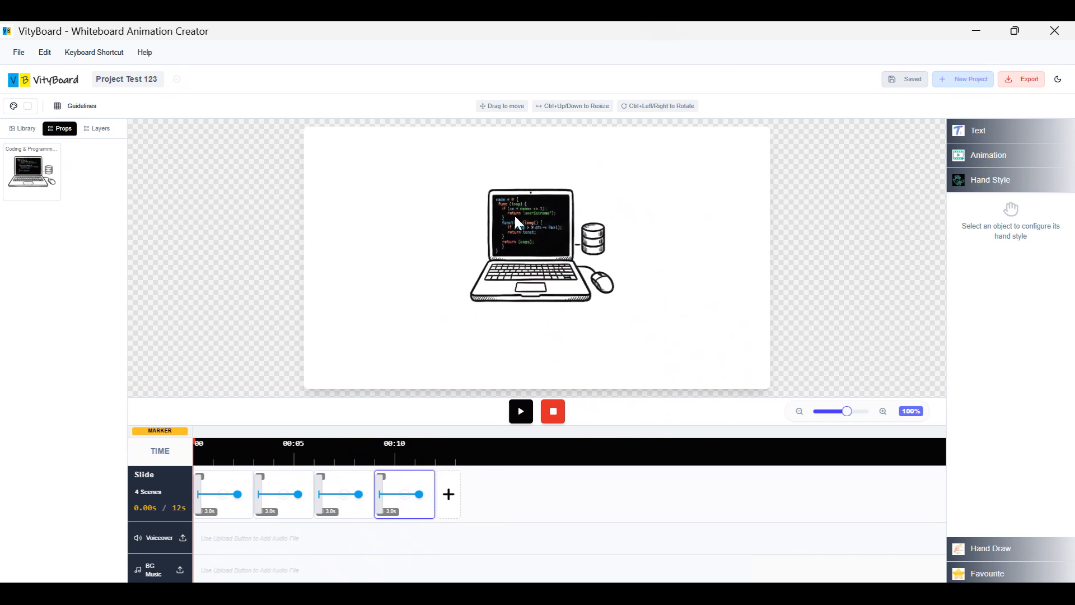
# - Return to the project dashboard, put away the Downloads window, and delete the Project Test 123 project
pyautogui.click(52, 84)
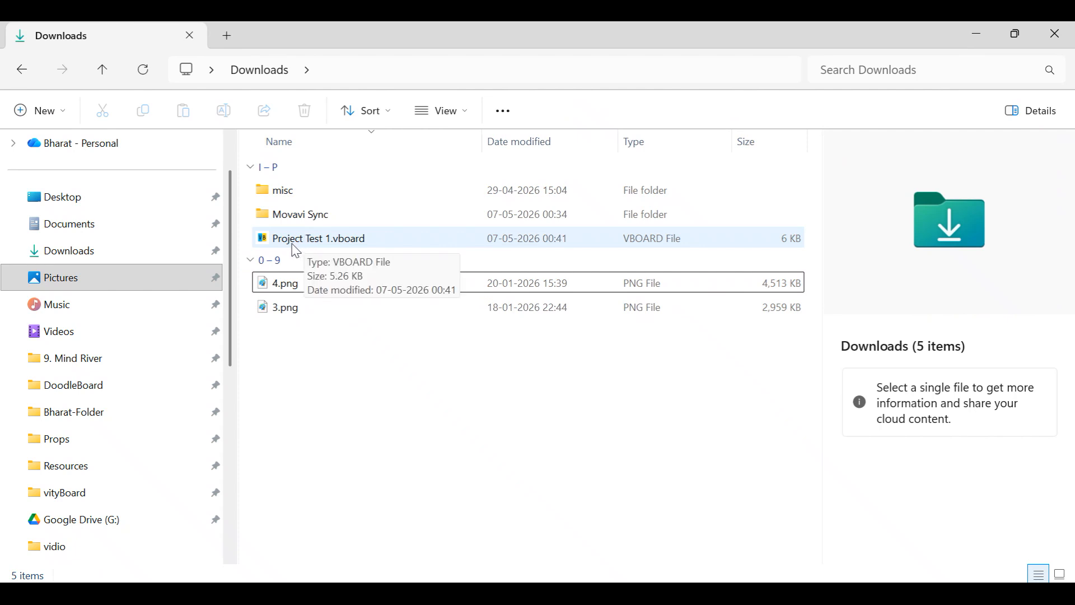
pyautogui.click(981, 34)
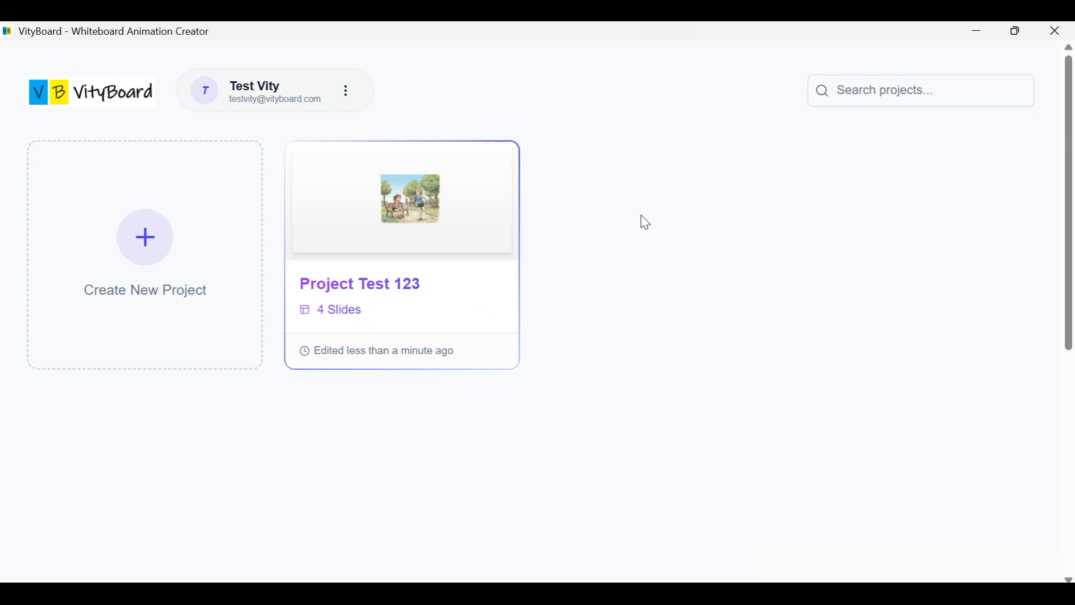
pyautogui.moveTo(503, 169)
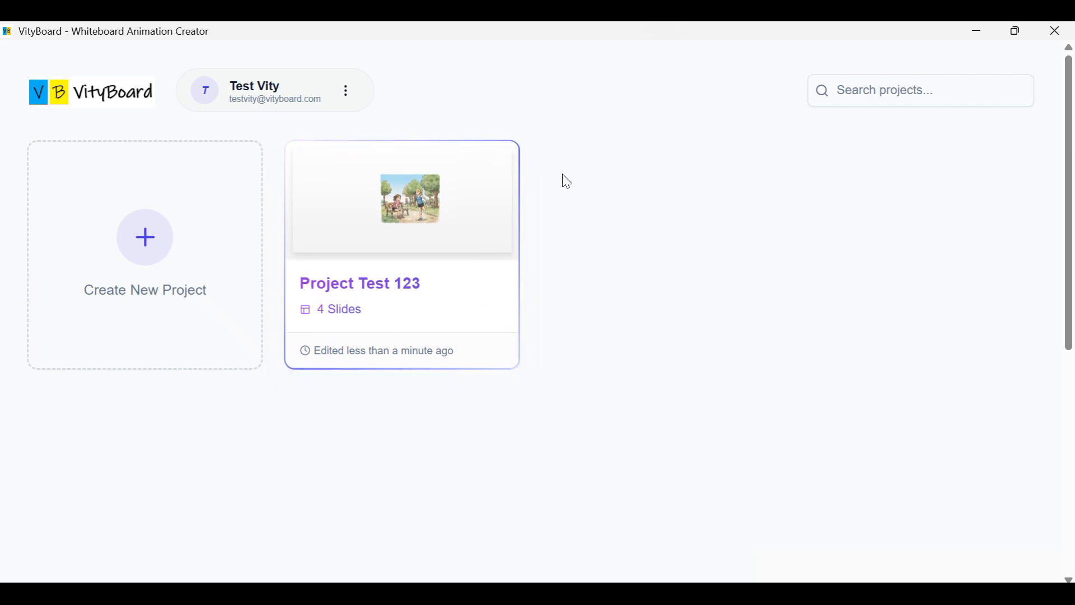
pyautogui.click(496, 159)
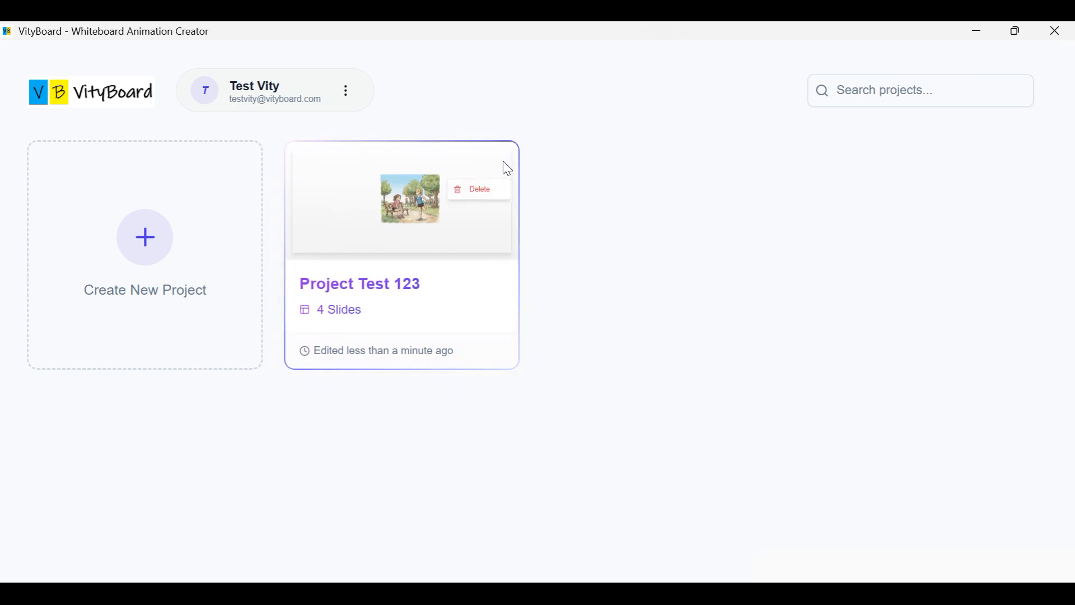
pyautogui.click(491, 189)
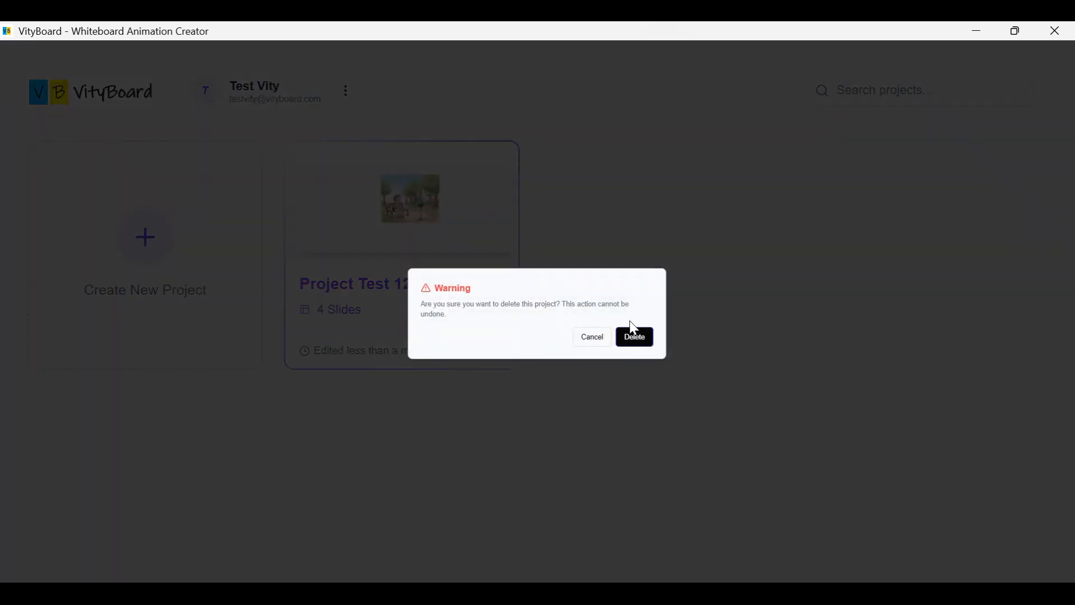
pyautogui.click(641, 339)
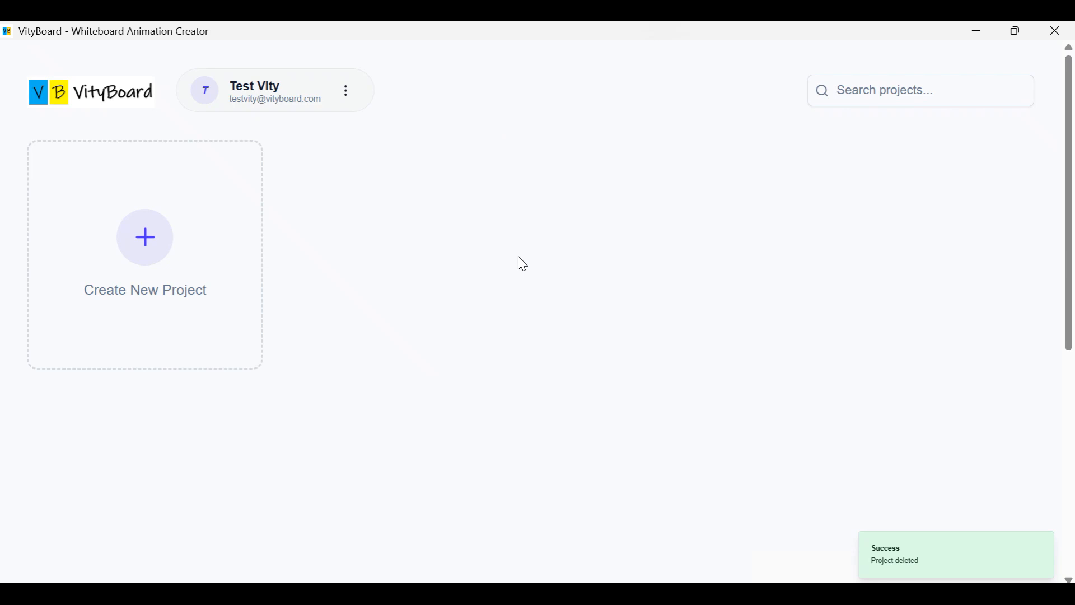
# - Create a new project and open the saved file Project Test 1.vboard from the Downloads folder in it
pyautogui.click(156, 235)
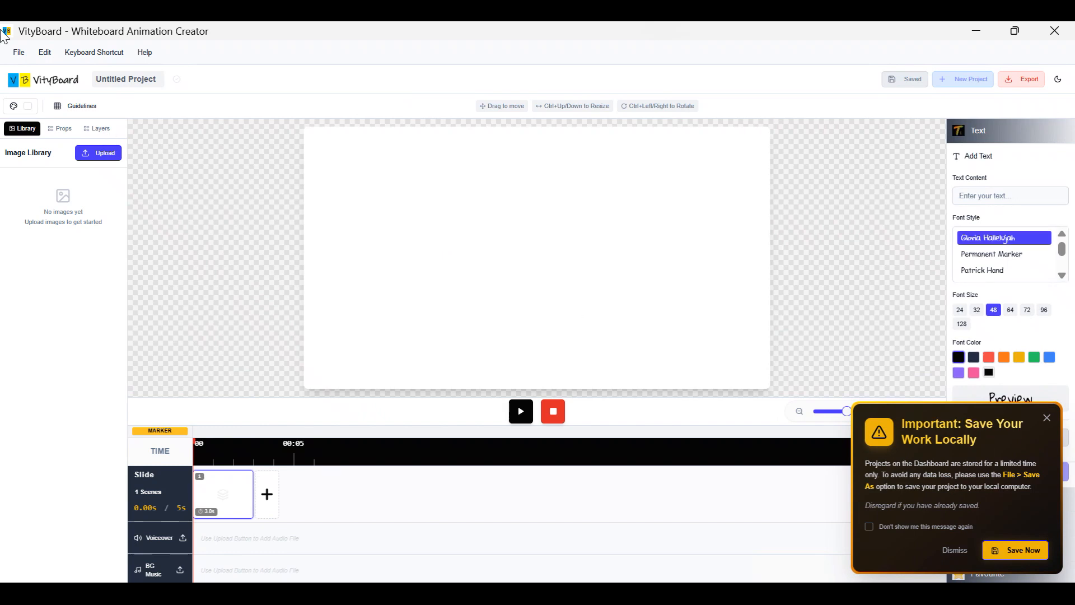
pyautogui.click(19, 51)
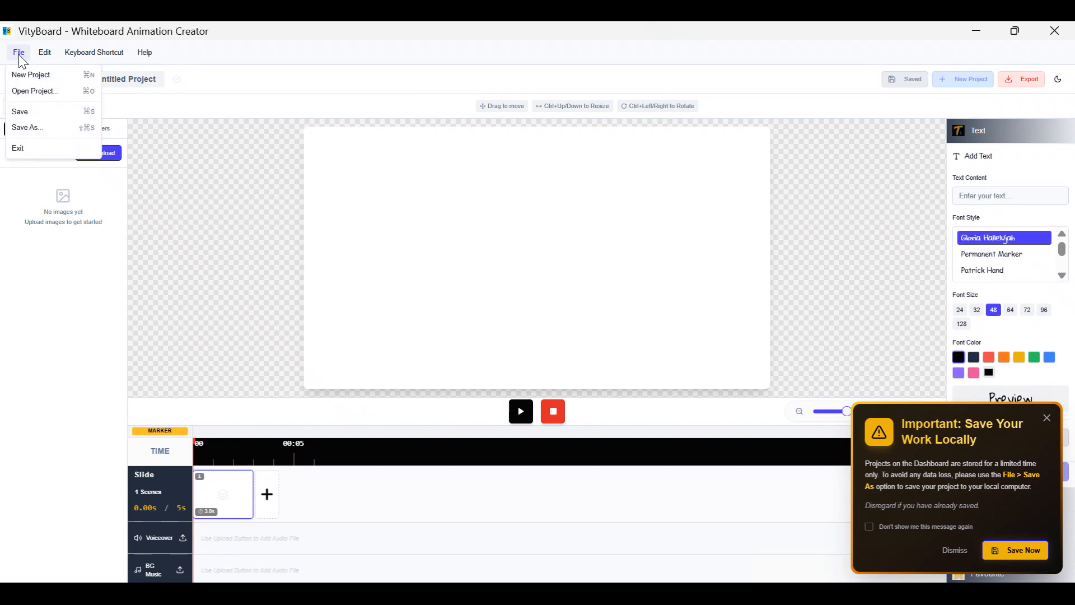
pyautogui.click(52, 94)
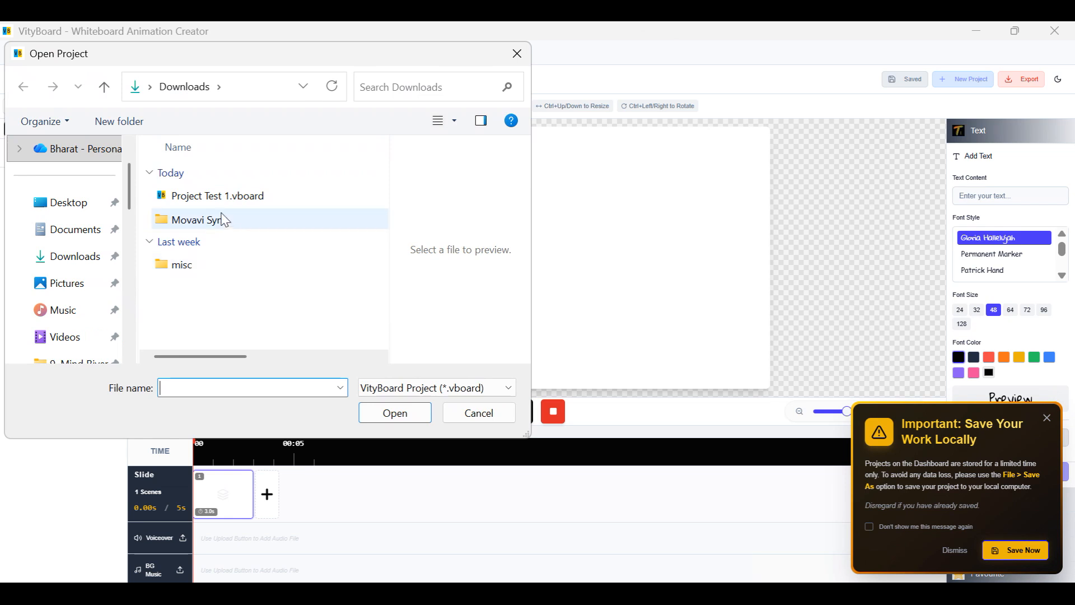
pyautogui.click(211, 199)
pyautogui.doubleClick(188, 202)
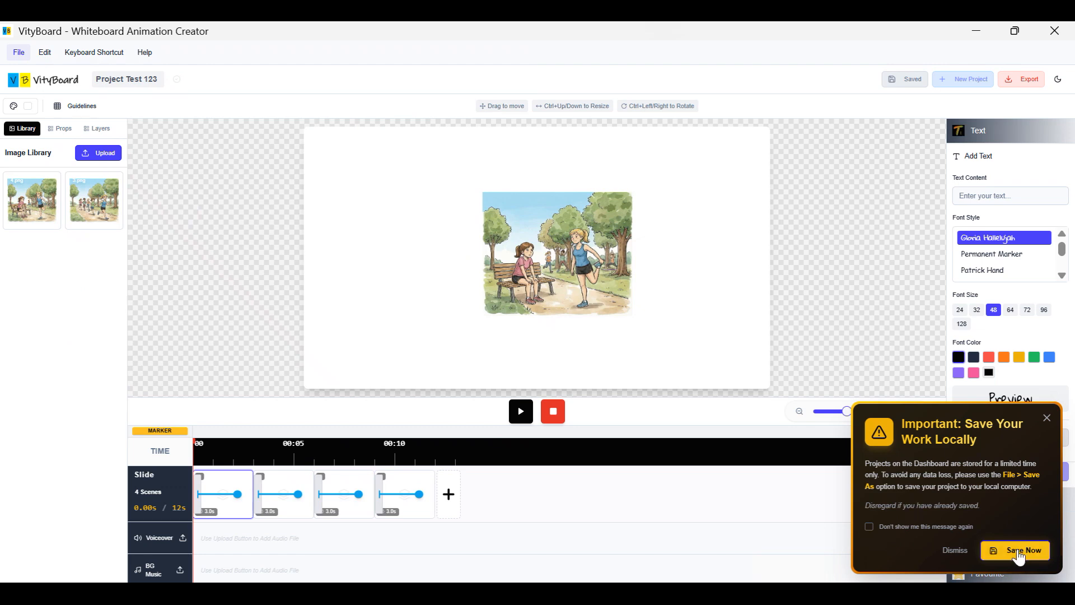
# - Dismiss the reminder about saving work locally and stop it from being shown again
pyautogui.click(869, 526)
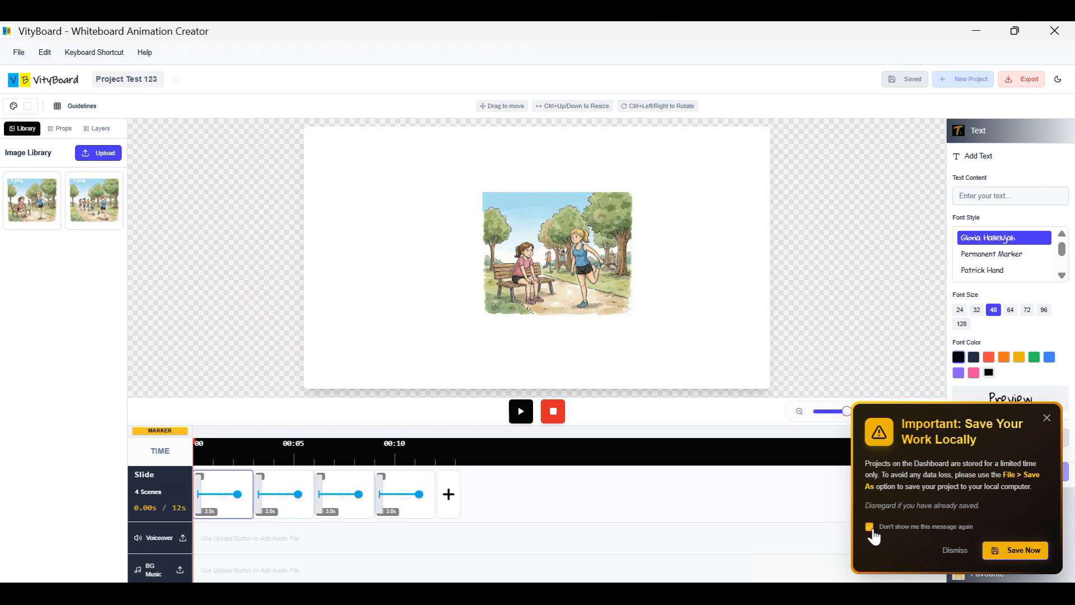
pyautogui.click(956, 551)
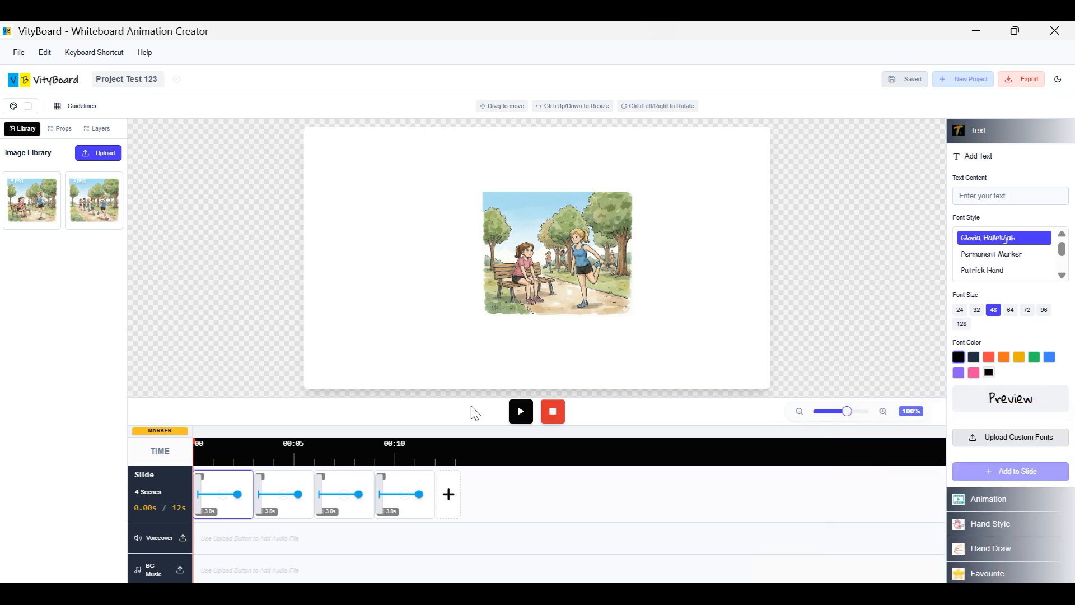
# - Play the reopened project's animation through and return to the project dashboard
pyautogui.click(526, 412)
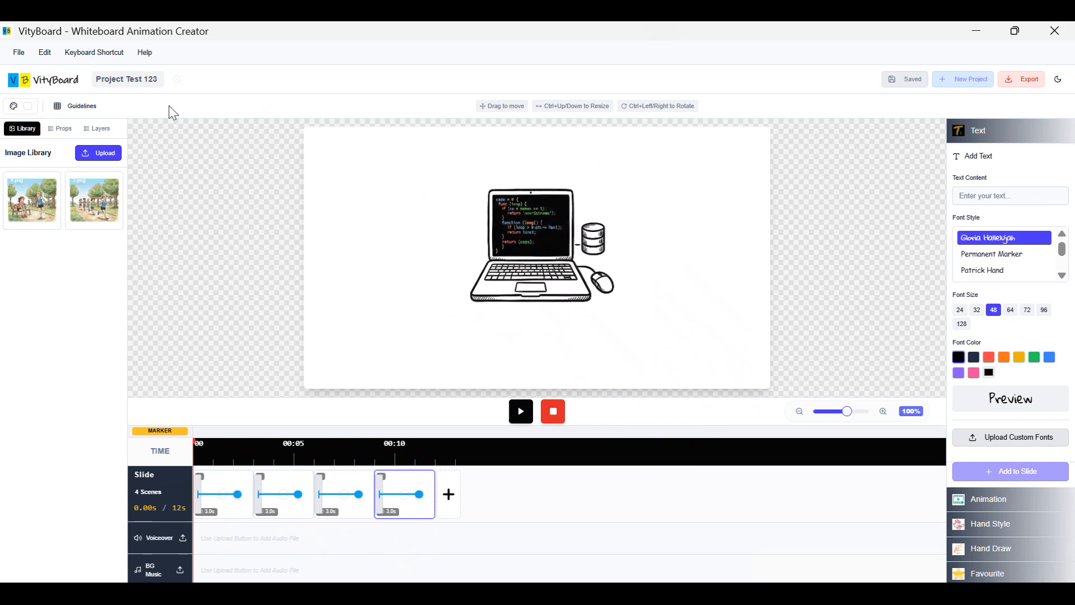
pyautogui.click(45, 82)
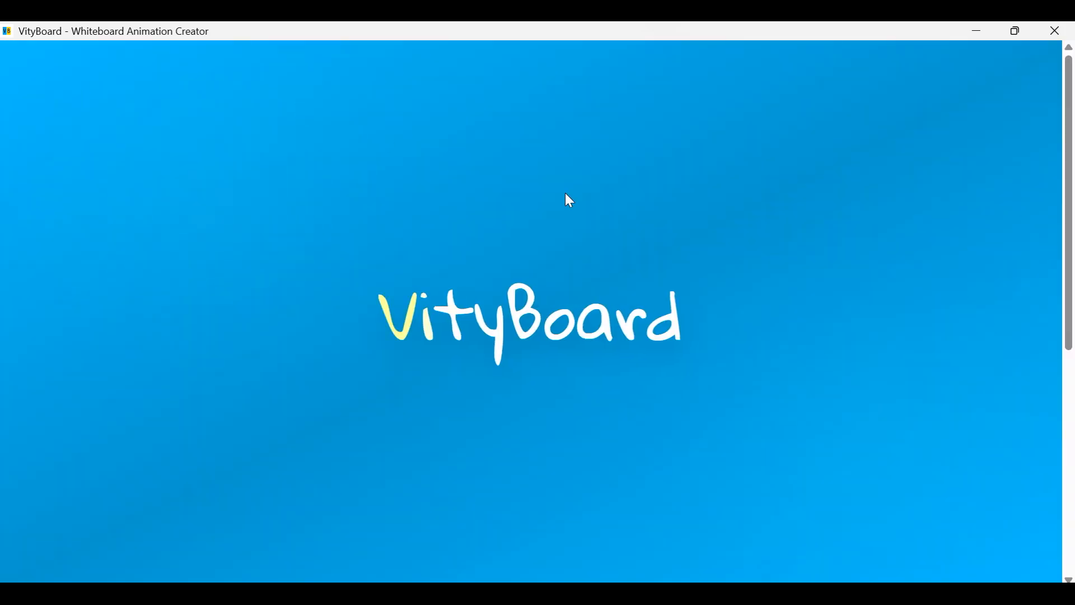